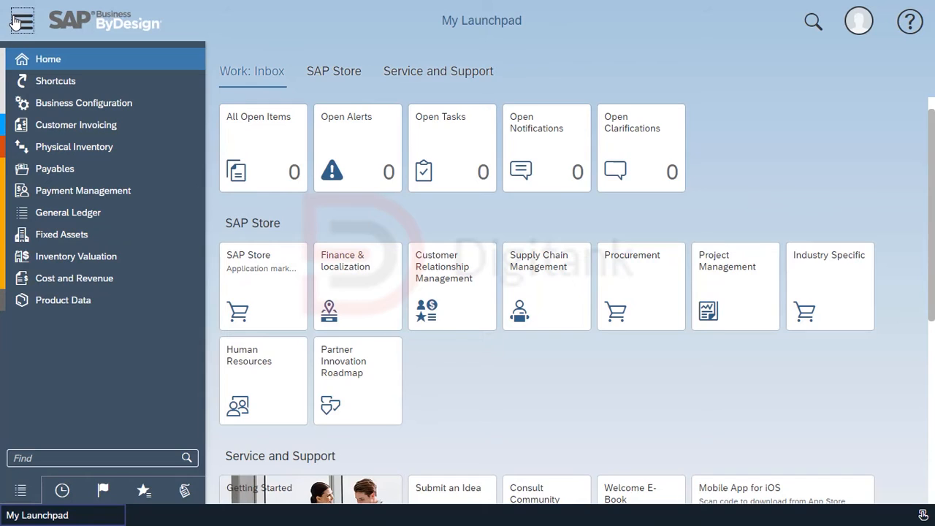
Open the activity list of the First Implementation project in Business Configuration's implementation projects
left_click(14, 22)
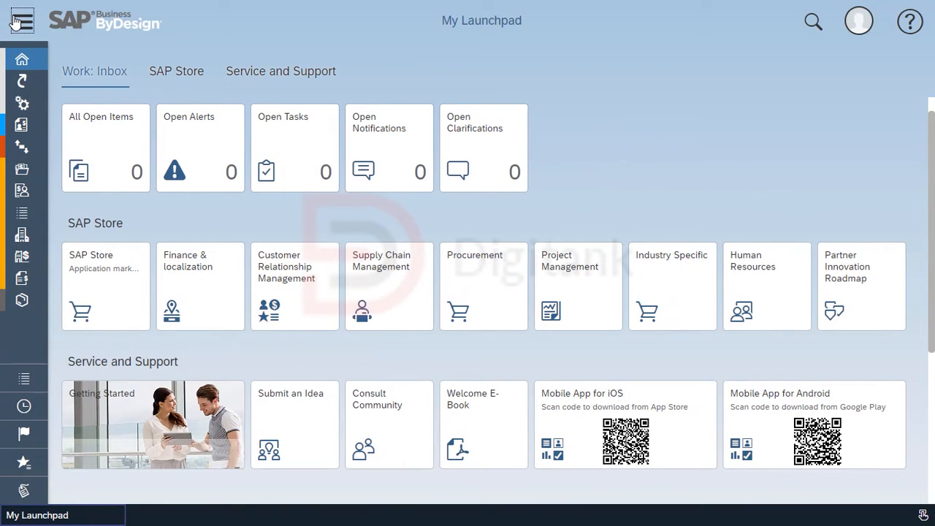
left_click(15, 22)
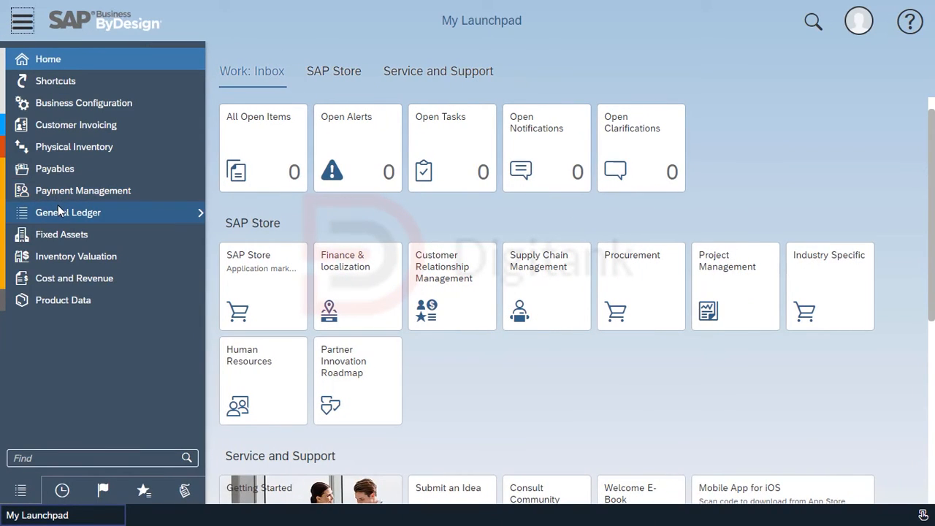
mouse_move(61, 211)
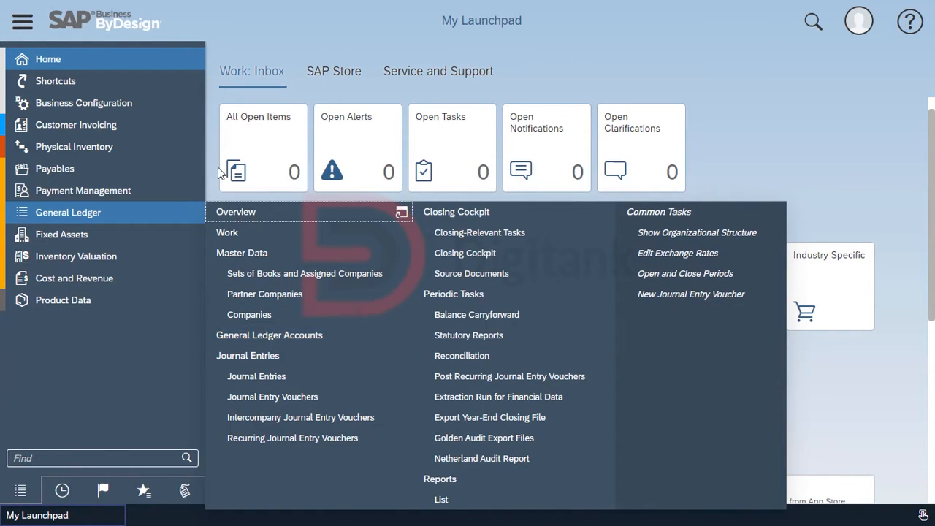
mouse_move(117, 105)
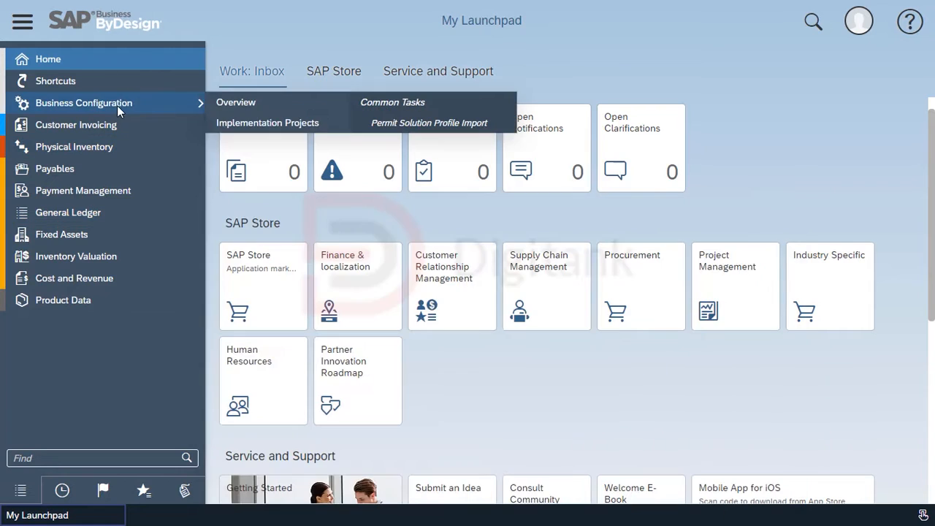
left_click(250, 121)
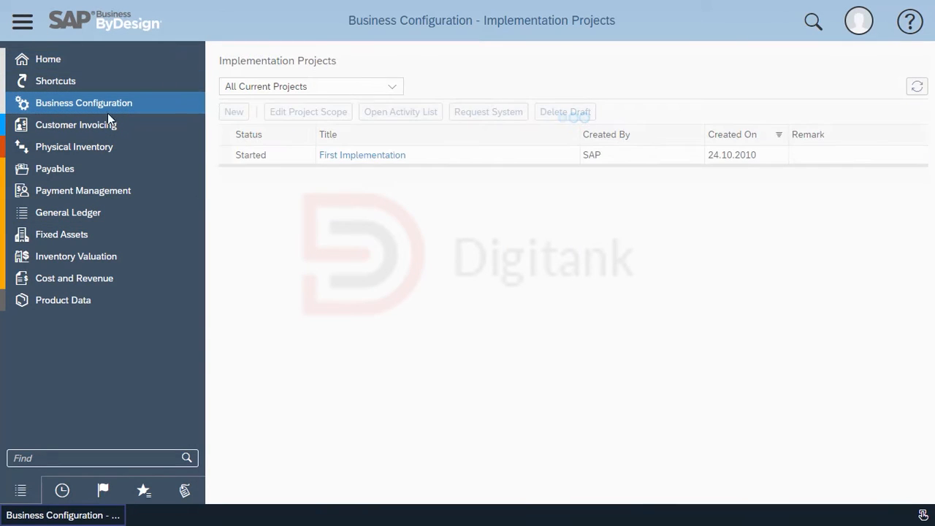
left_click(282, 154)
left_click(392, 120)
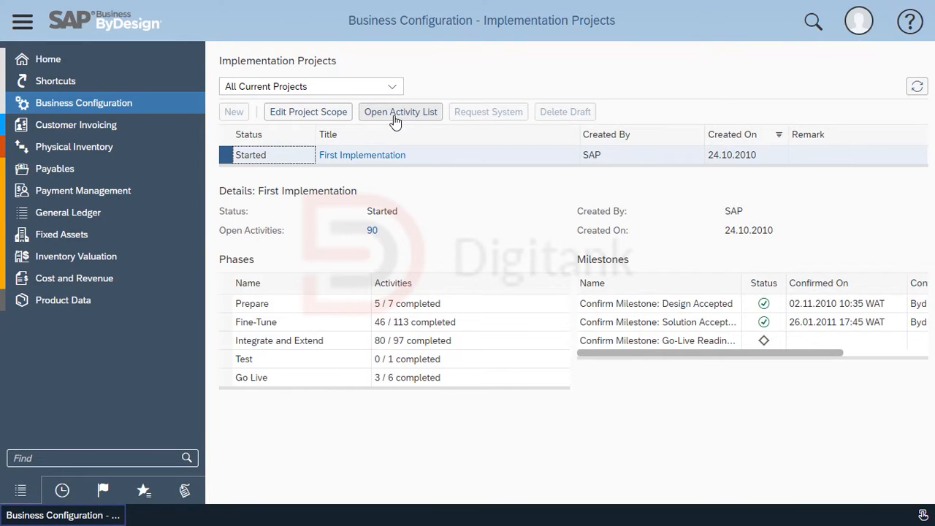
left_click(394, 117)
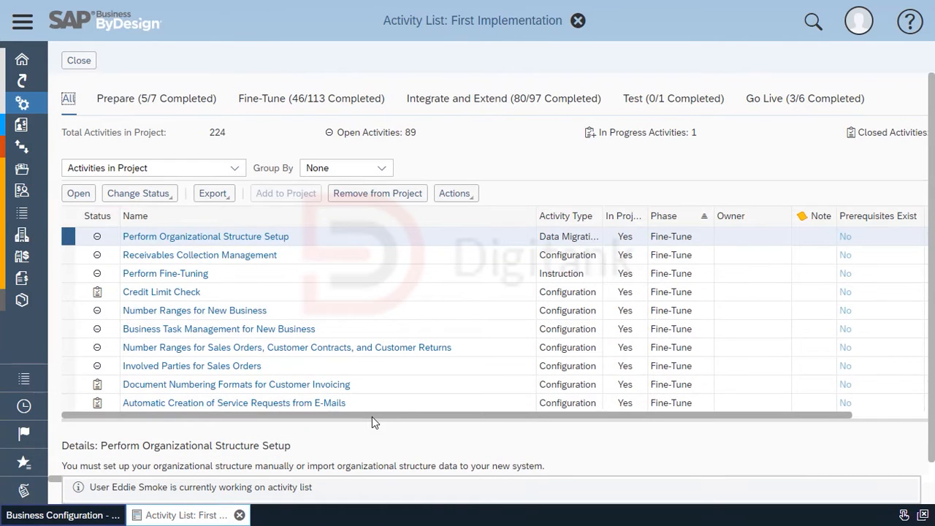
Search the project's activity list for *chart*
left_click_drag(372, 416, 528, 436)
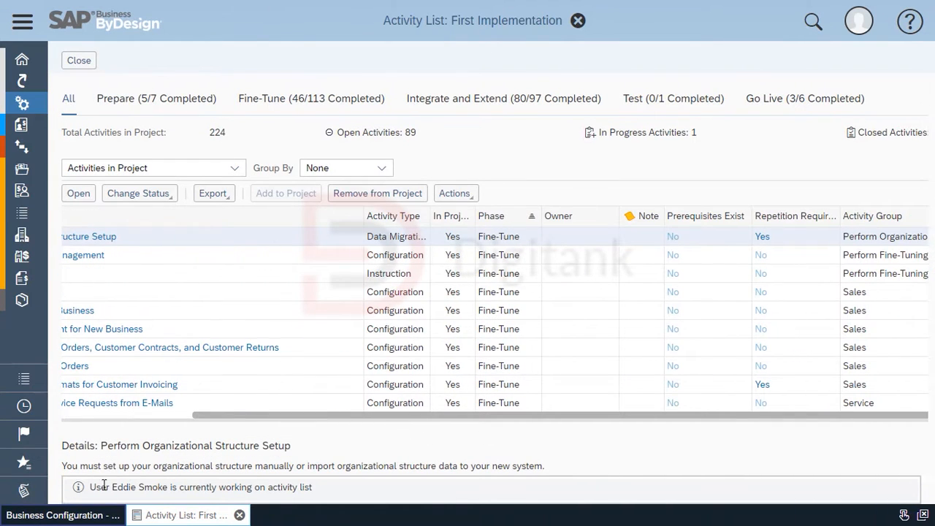
scroll(103, 485, "right", 3)
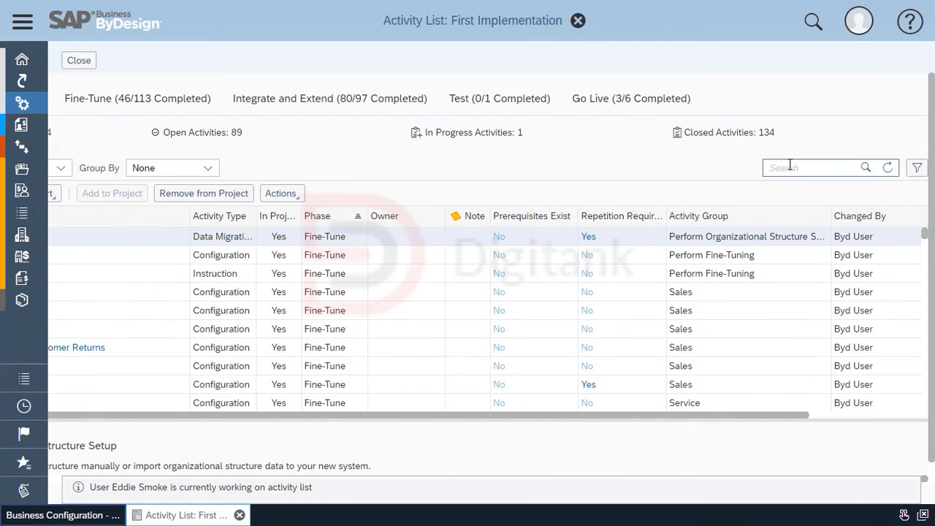
left_click(789, 165)
type("*")
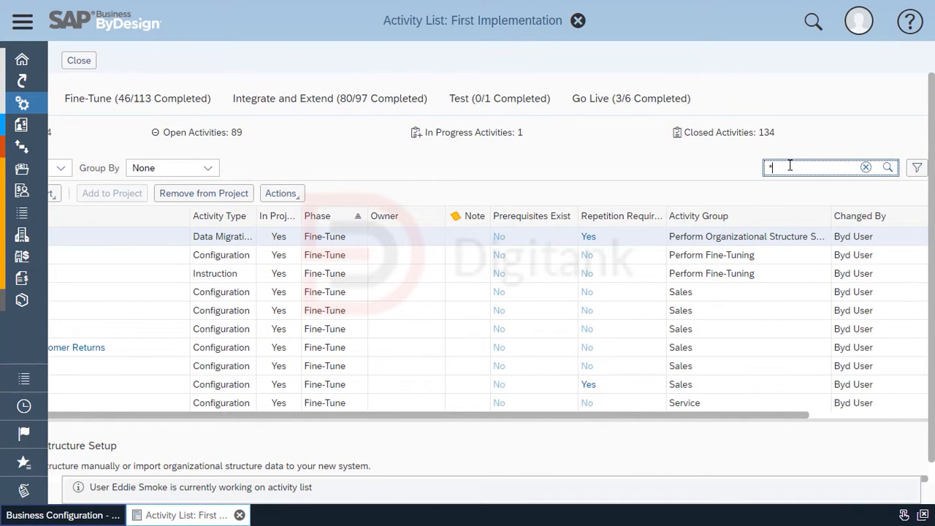
type("chart*")
key("Return")
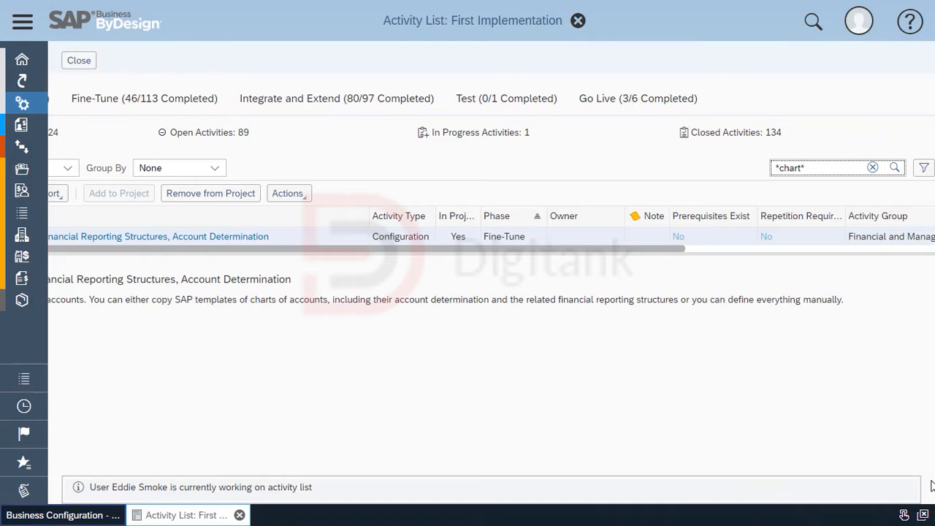
Open the Charts of Accounts, Financial Reporting Structures, Account Determination activity and start its copy template chart of accounts task
left_click_drag(929, 480, 657, 471)
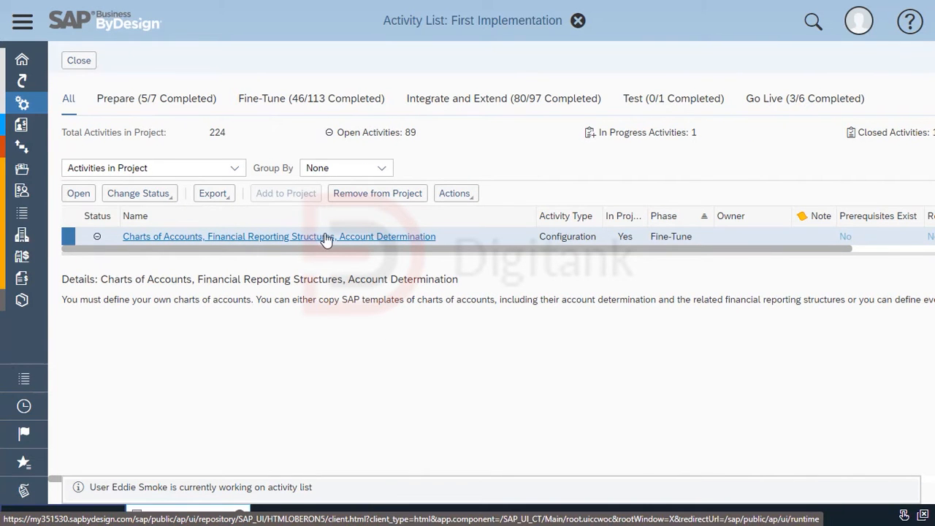
left_click(76, 196)
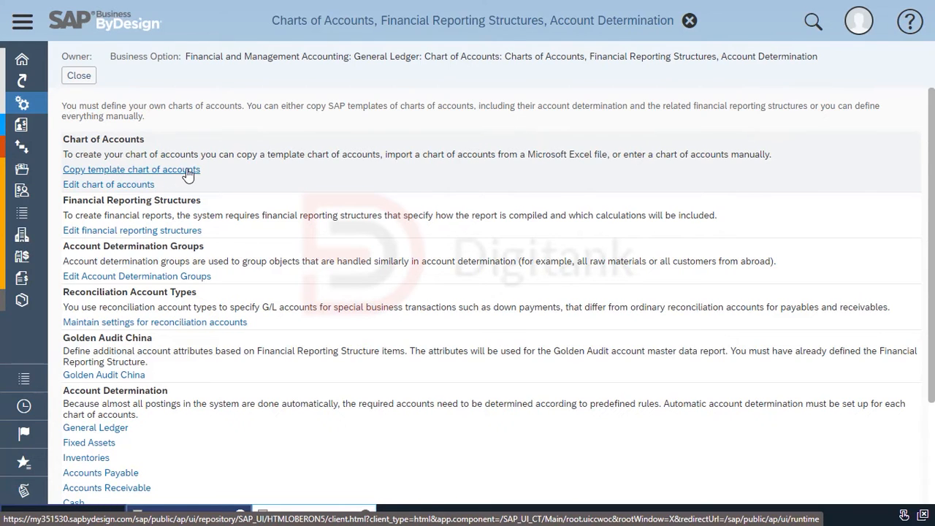
left_click(189, 170)
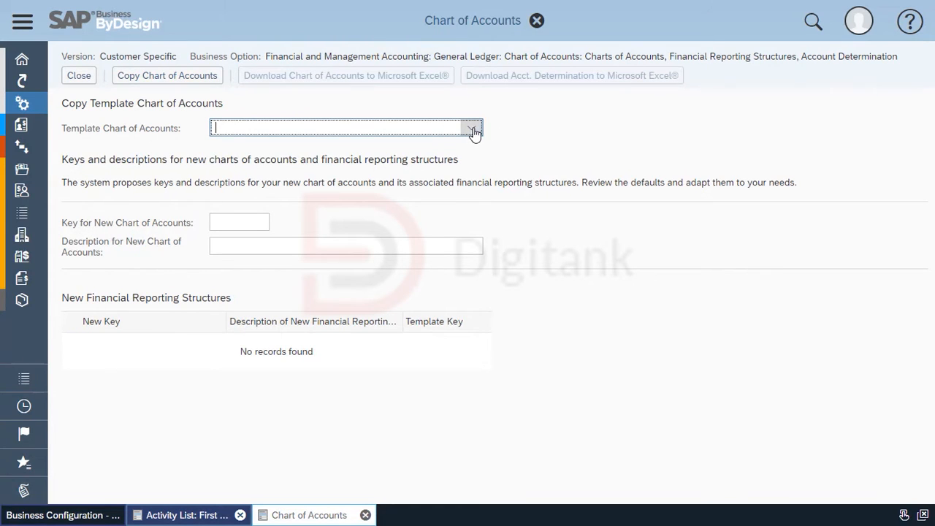
Choose the template CAGB: Great Britain Chart of Accounts and give the new chart the key COA and description "Demo Chart of Accounts"
left_click(473, 129)
left_click(399, 368)
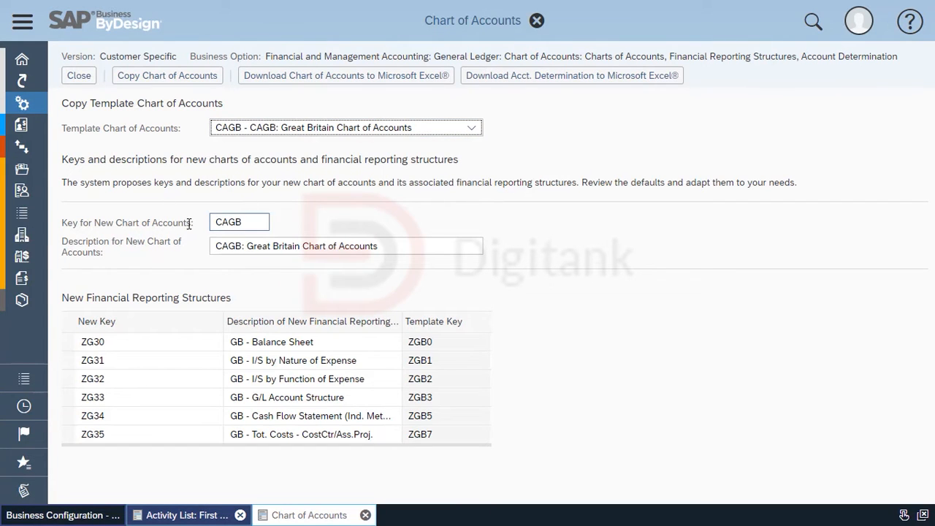
left_click(234, 224)
left_click_drag(246, 224, 199, 217)
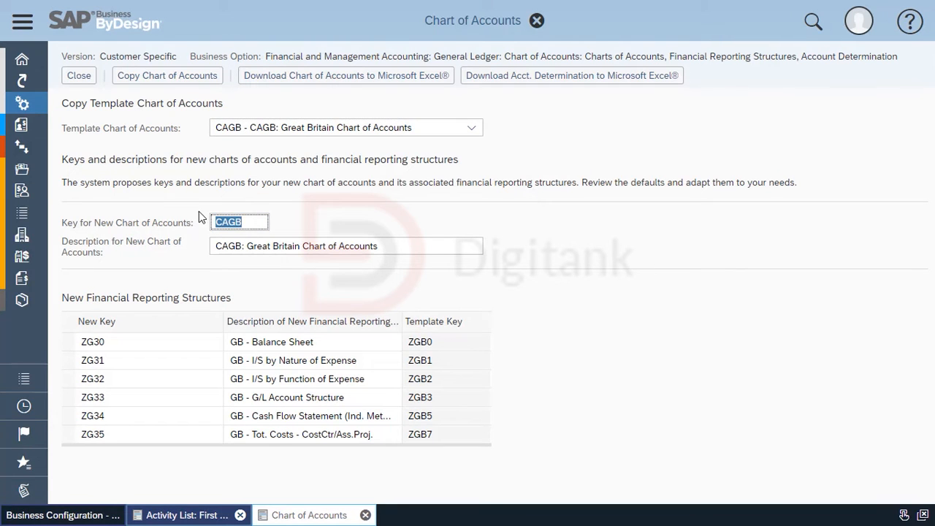
type("COA")
key("Tab")
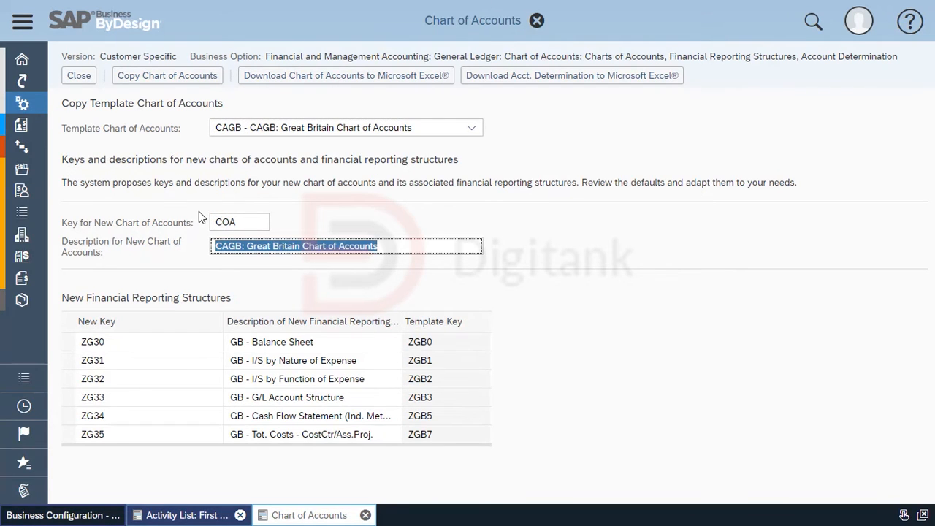
type("Dem")
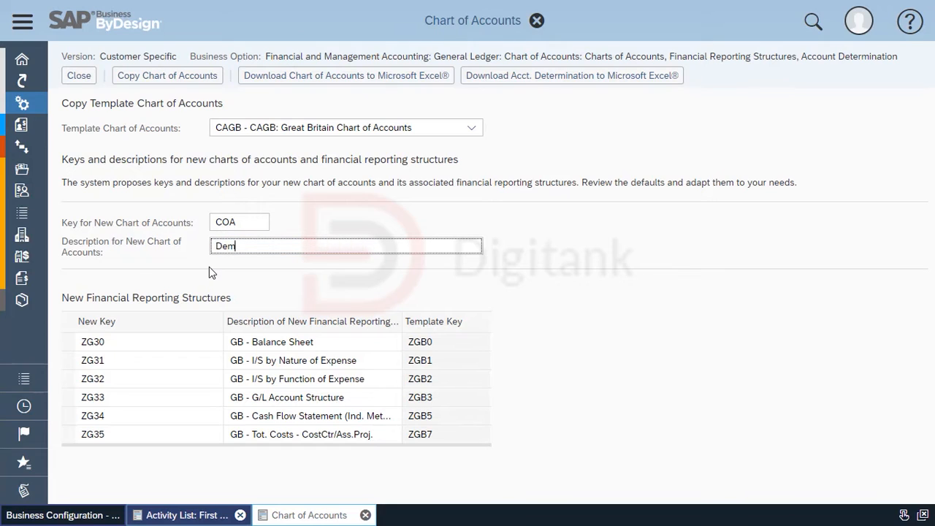
type("o Chart of Accounts")
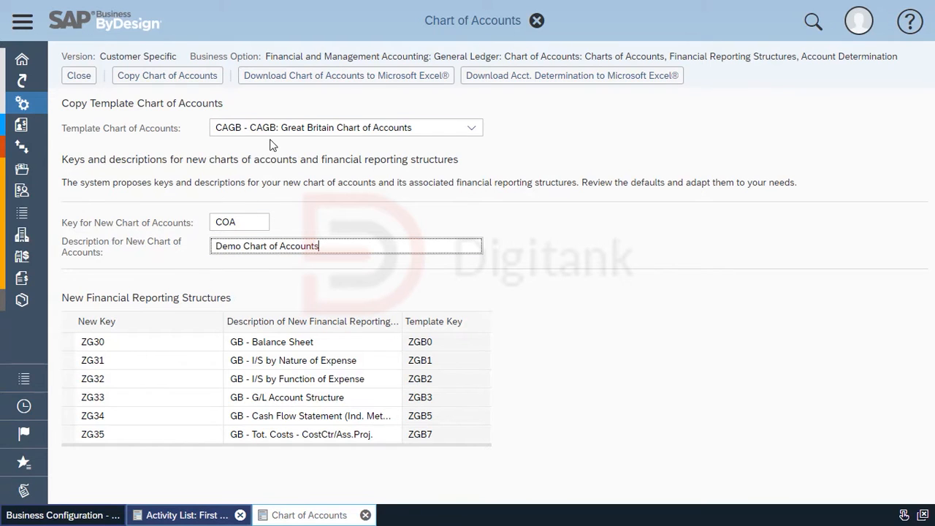
Copy the template into the new chart of accounts, keeping the proposed keys for the new financial reporting structures
left_click(362, 81)
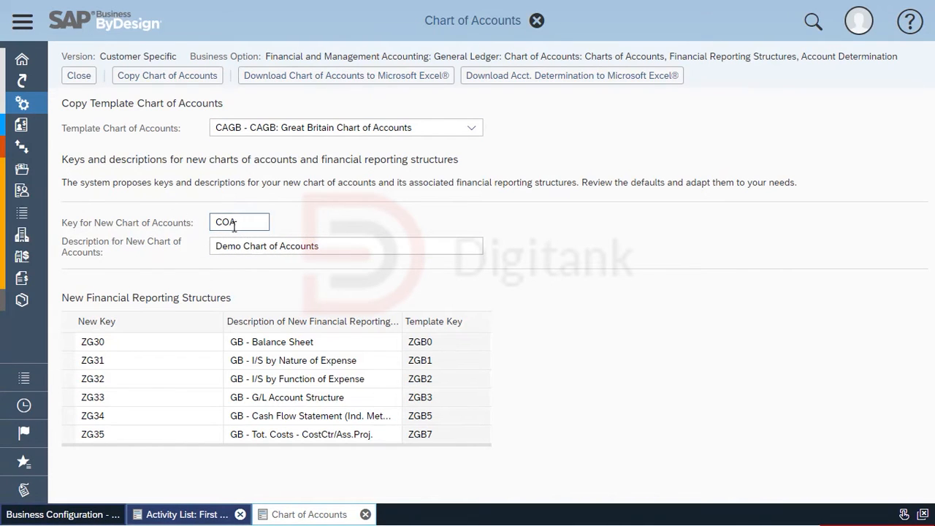
left_click(181, 338)
left_click(109, 359)
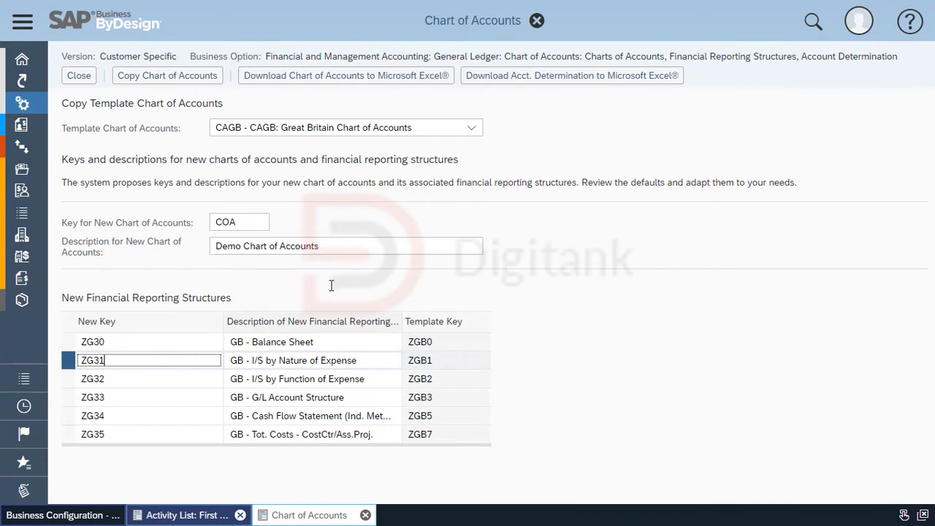
left_click(405, 96)
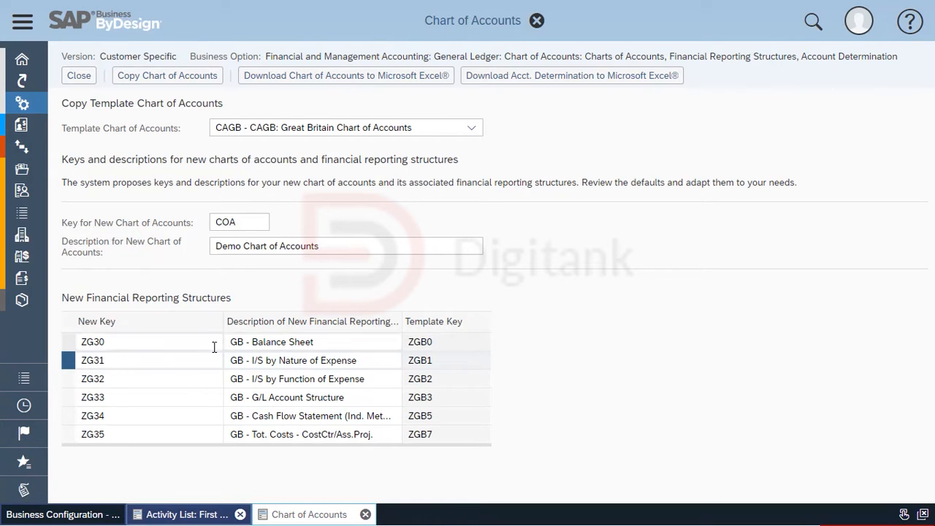
left_click(196, 76)
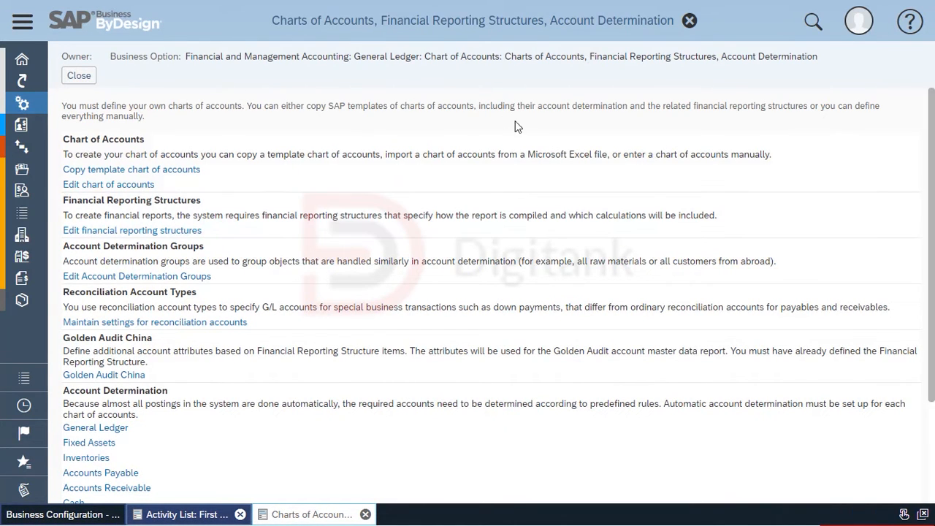
Open the charts of accounts for editing and select COA, Demo Chart of Accounts, to show its G/L accounts
left_click(146, 184)
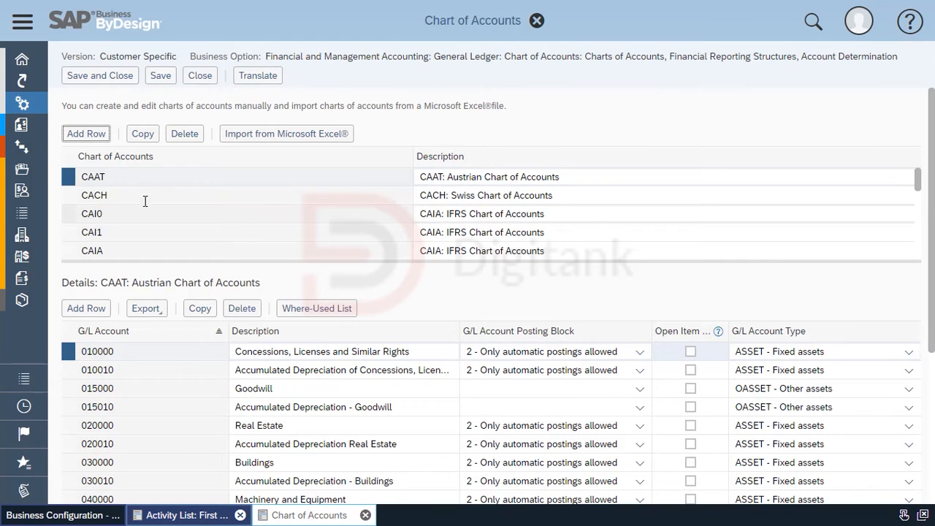
scroll(145, 201, "down", 10)
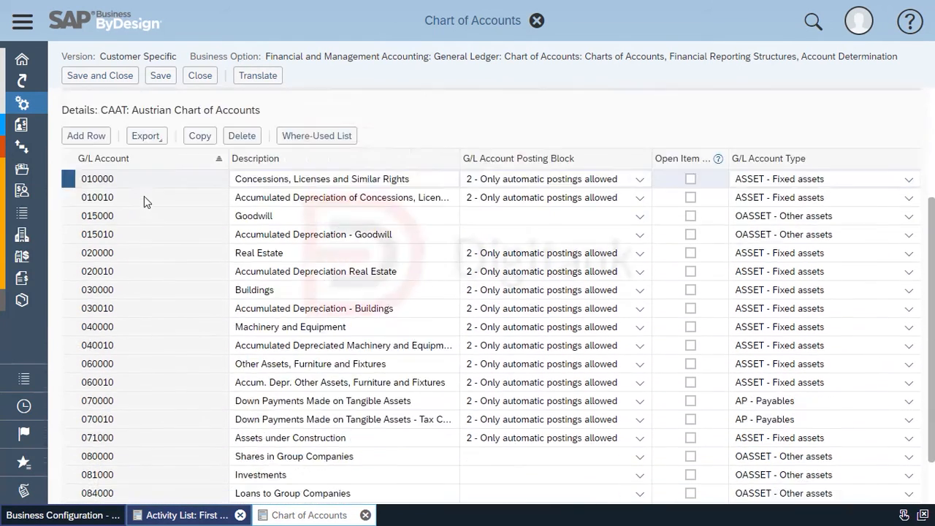
scroll(146, 202, "up", 5)
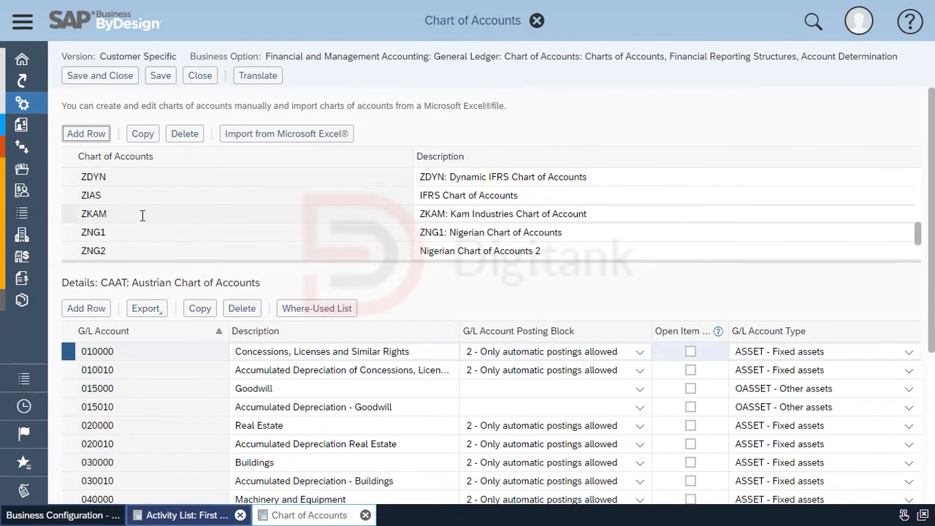
scroll(142, 213, "up", 3)
left_click(138, 179)
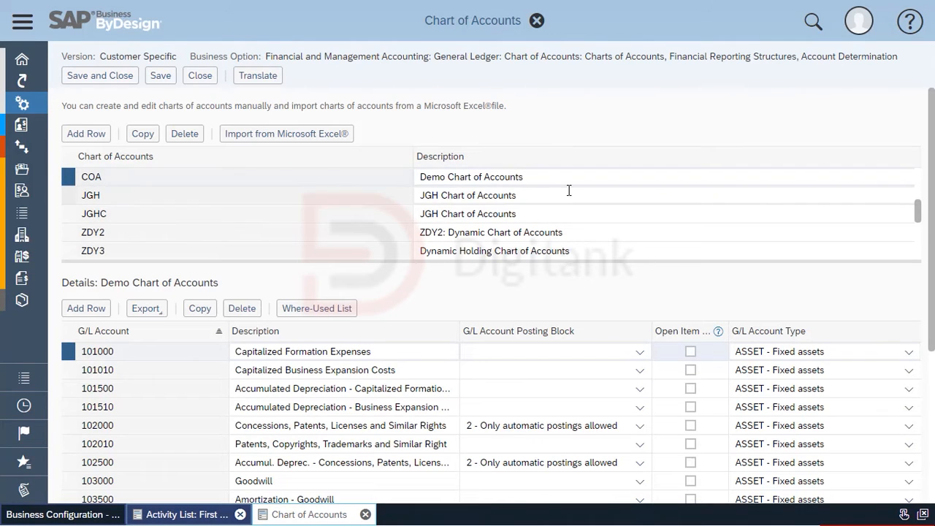
Add G/L account 129999 to the Demo Chart of Accounts with the description "Fixed Asset - Plant and Mchinery"
left_click(87, 309)
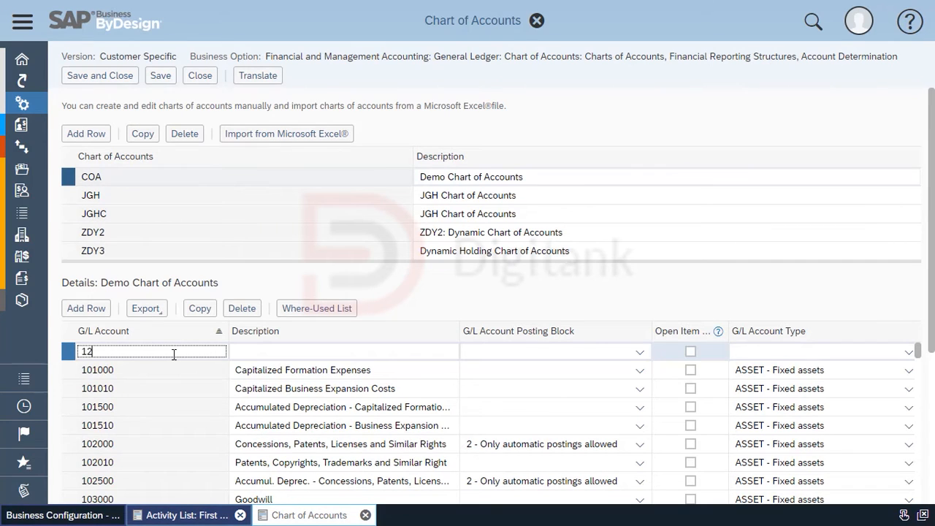
key("Tab")
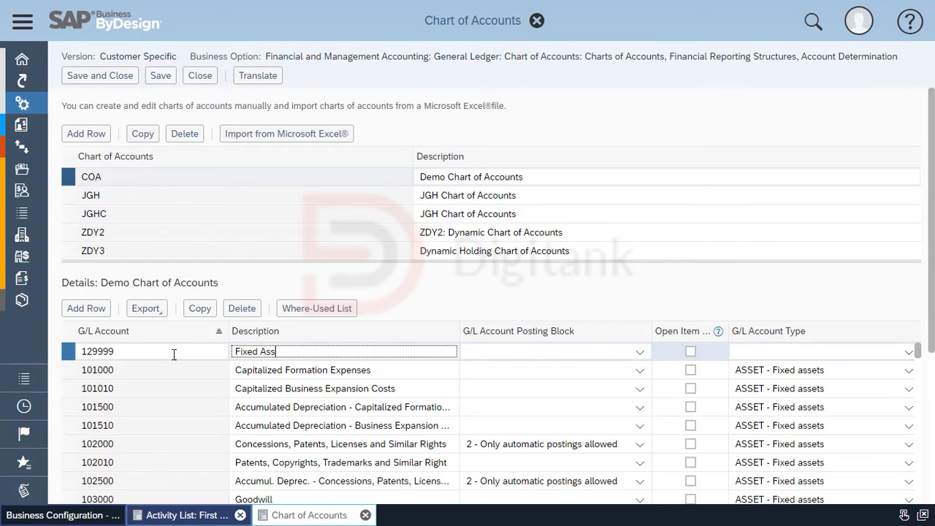
type("Fixed Asset - Planr")
type("nd M")
type("chinery")
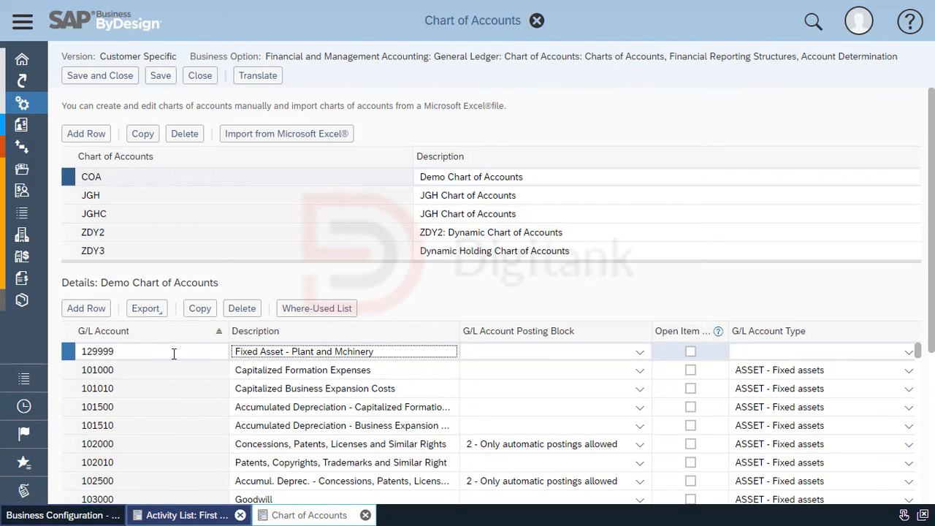
Set account 129999's posting block to "Only automatic postings allowed" and its type to "Fixed assets", and save the chart of accounts
left_click(646, 356)
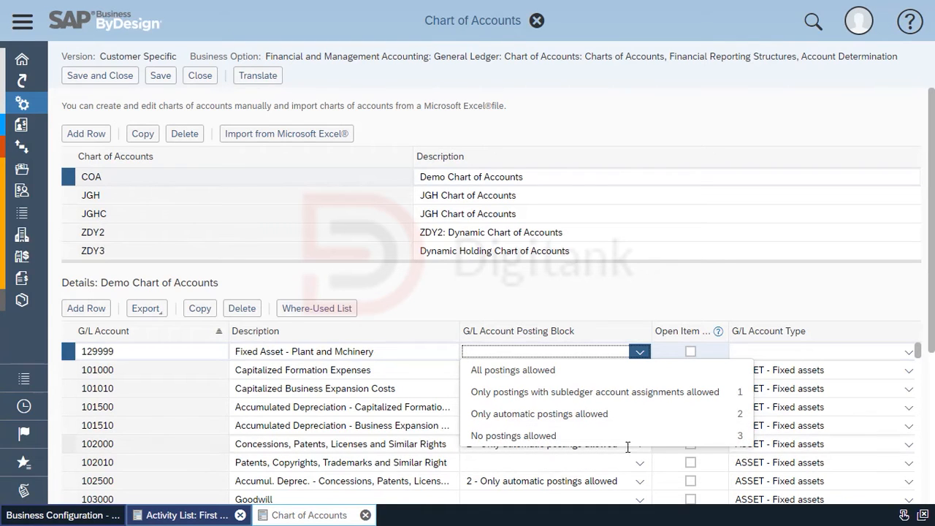
left_click(605, 414)
left_click(829, 355)
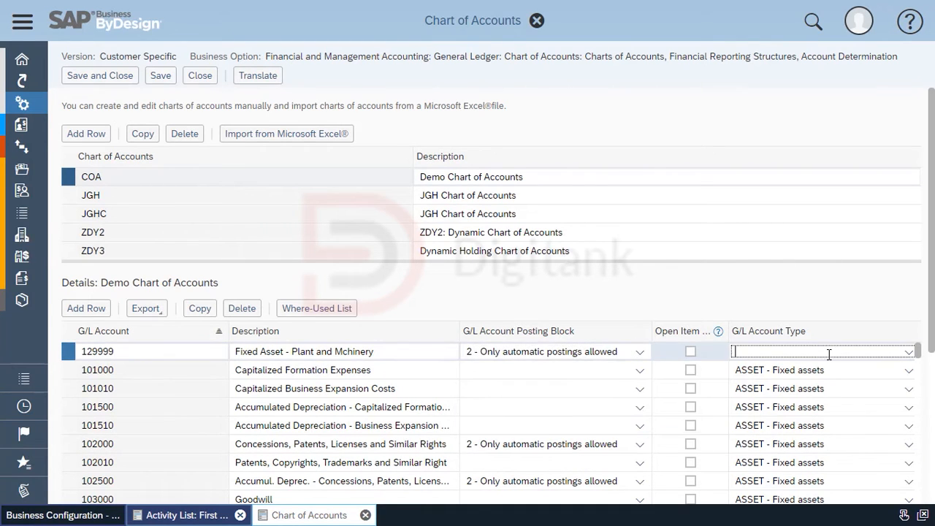
left_click(908, 352)
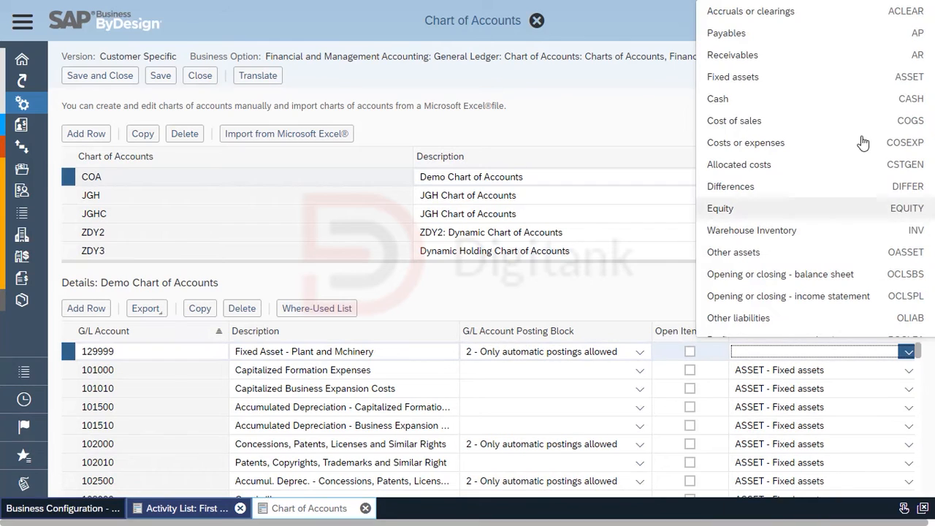
left_click(868, 76)
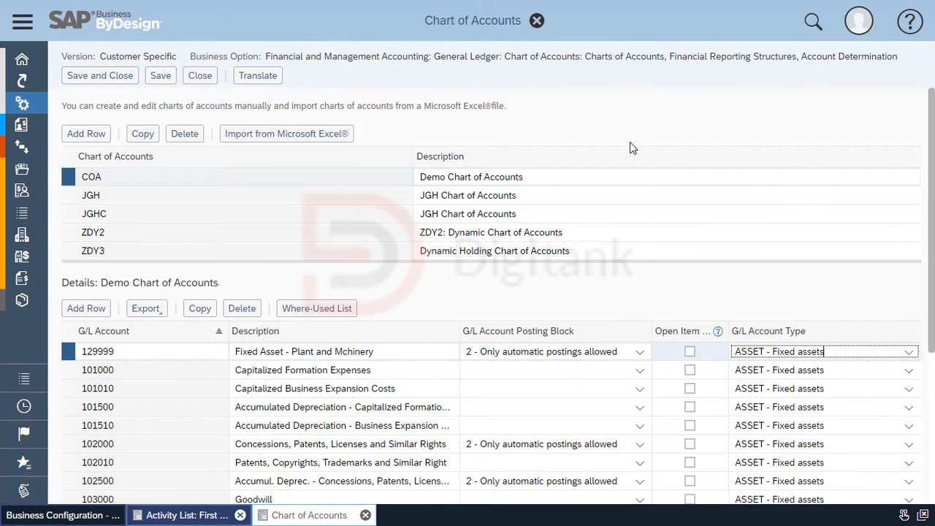
left_click(160, 75)
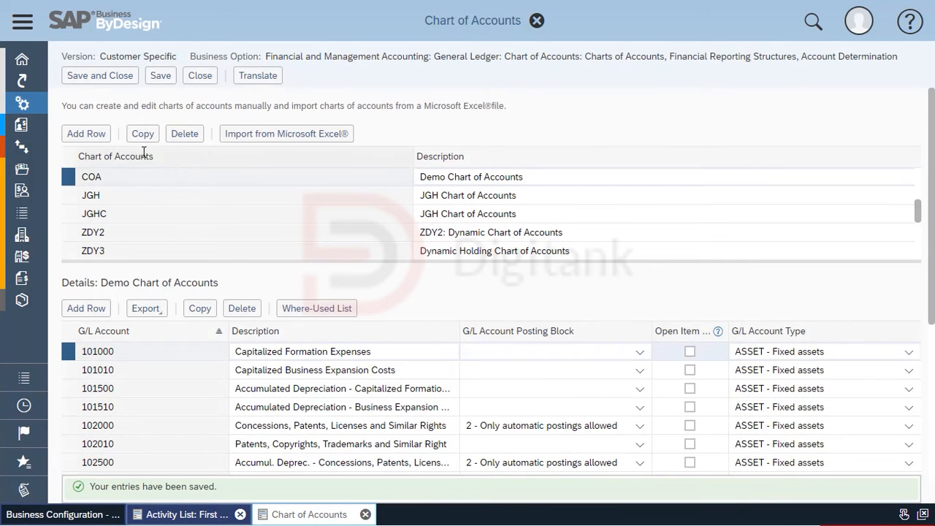
Add a new chart of accounts COA1 with the description "Training Chart of Accounts"
left_click(102, 134)
left_click(164, 252)
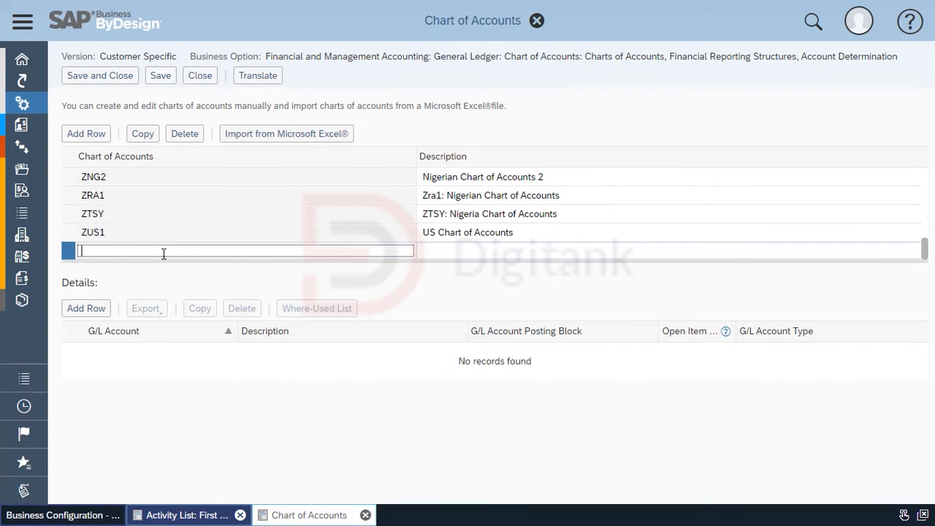
type("COA1")
key("Tab")
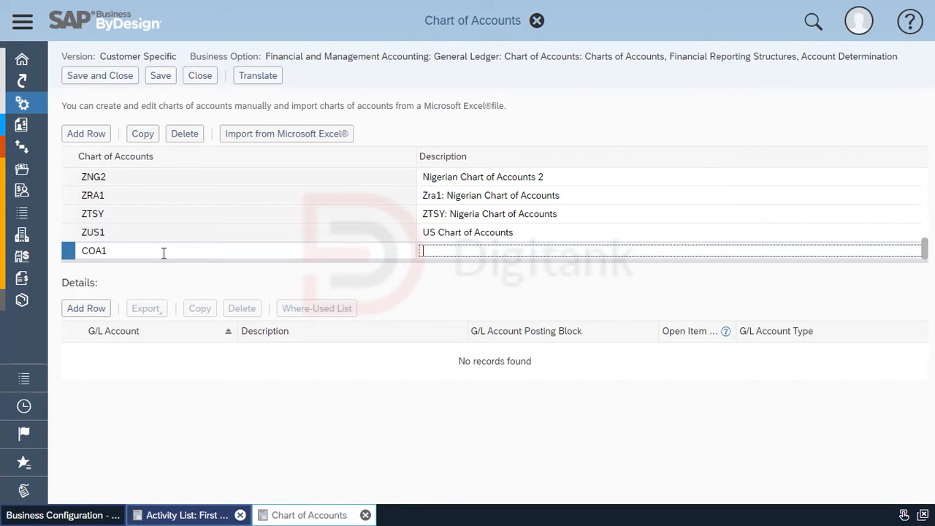
type("D")
type("Training ")
type("Chat")
type("t of Accounts")
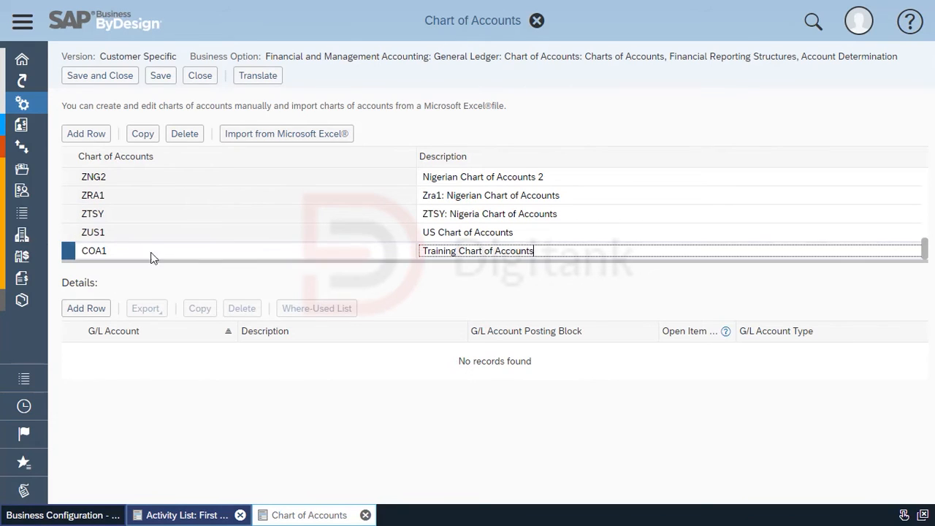
Add G/L account 100000 with the description "F/A - Motor Vehicle" to the Training Chart of Accounts
left_click(102, 308)
left_click(154, 352)
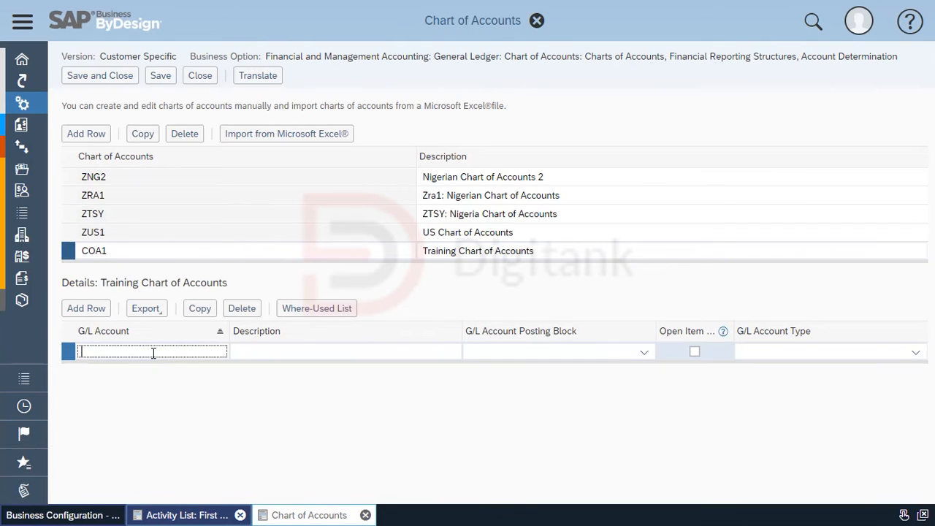
type("100000")
key("Tab")
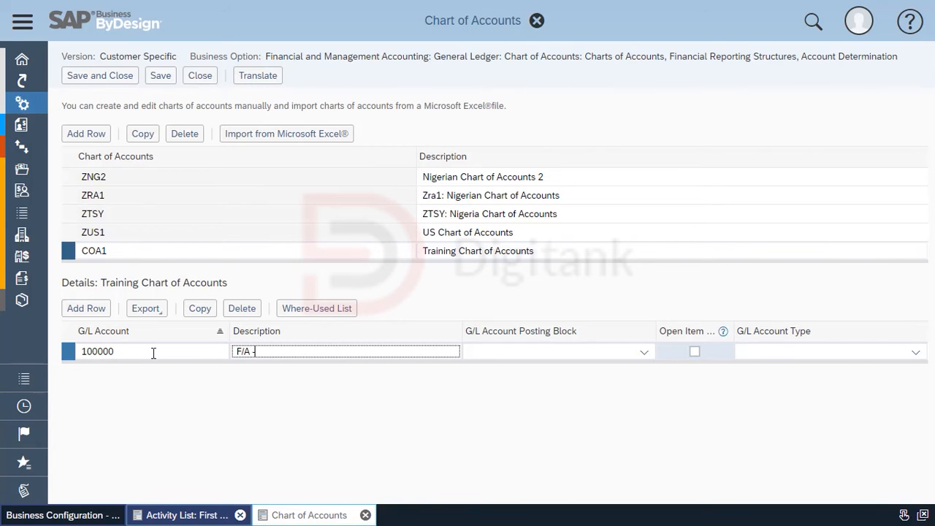
type("F/A - Motor Vehicle")
Set account 100000's posting block to "Only automatic postings allowed" and its type to "Fixed assets", and save the chart of accounts
left_click(644, 352)
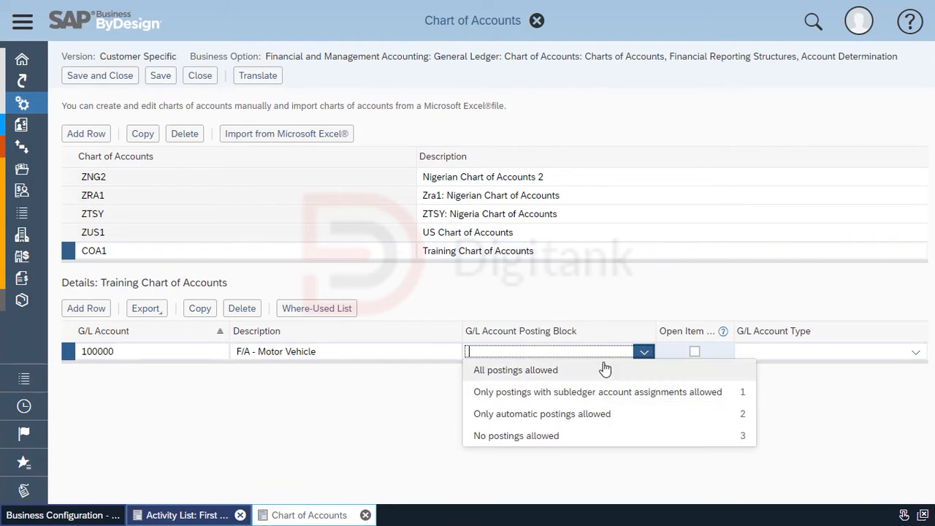
left_click(558, 414)
left_click(838, 352)
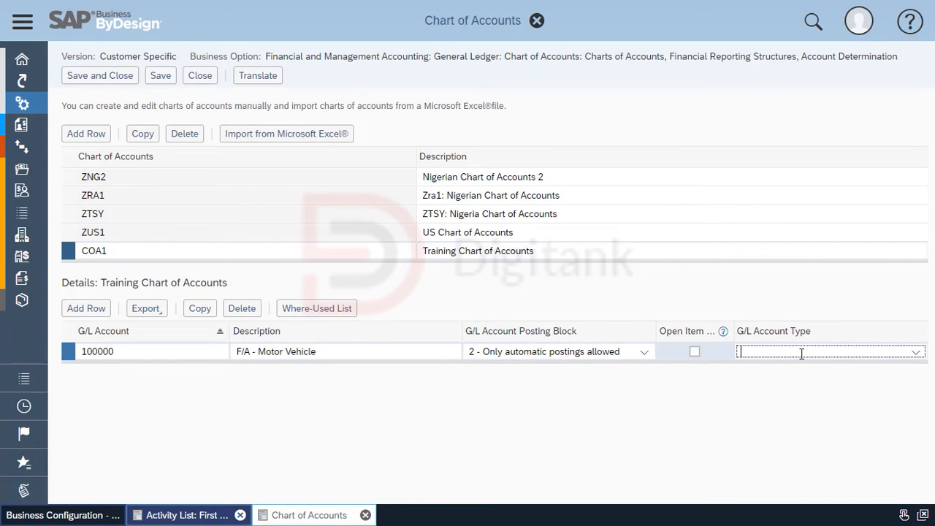
type("asse")
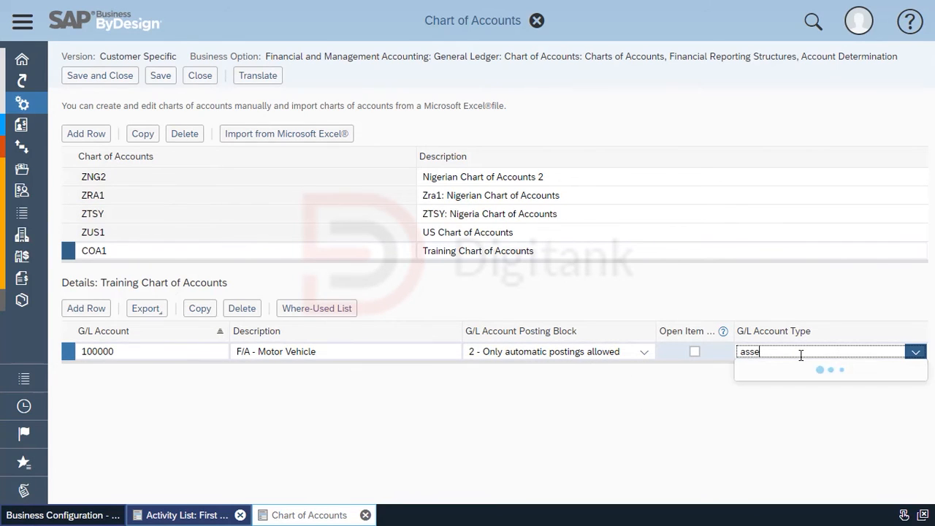
left_click(795, 370)
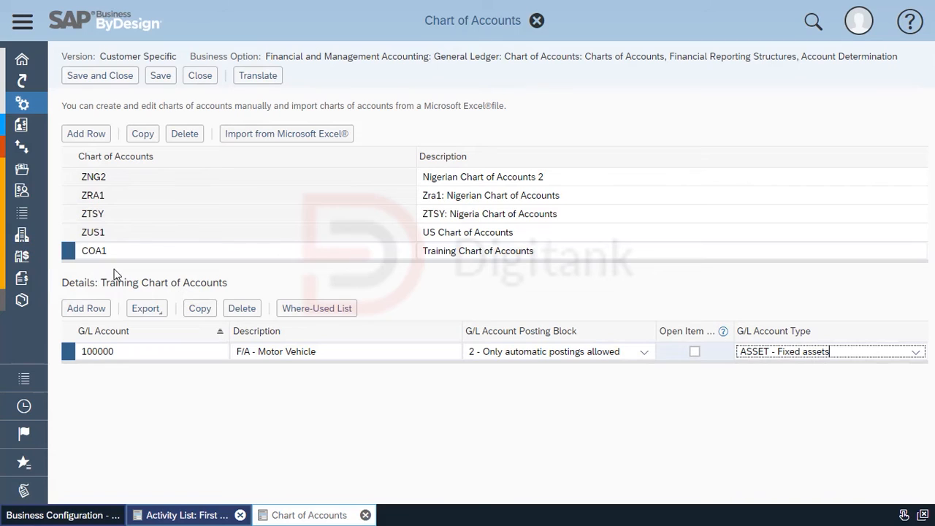
left_click(165, 77)
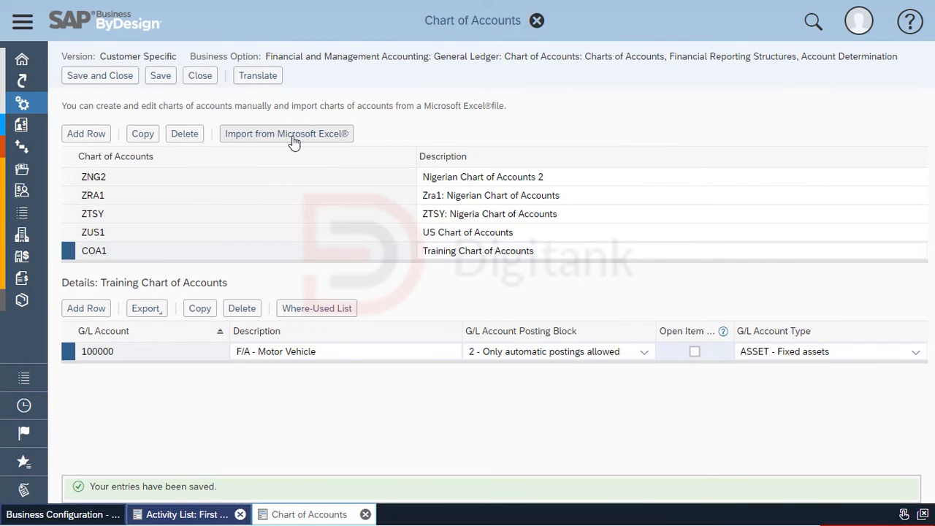
Download the template for importing a chart of accounts from file and open it in Excel
left_click(295, 134)
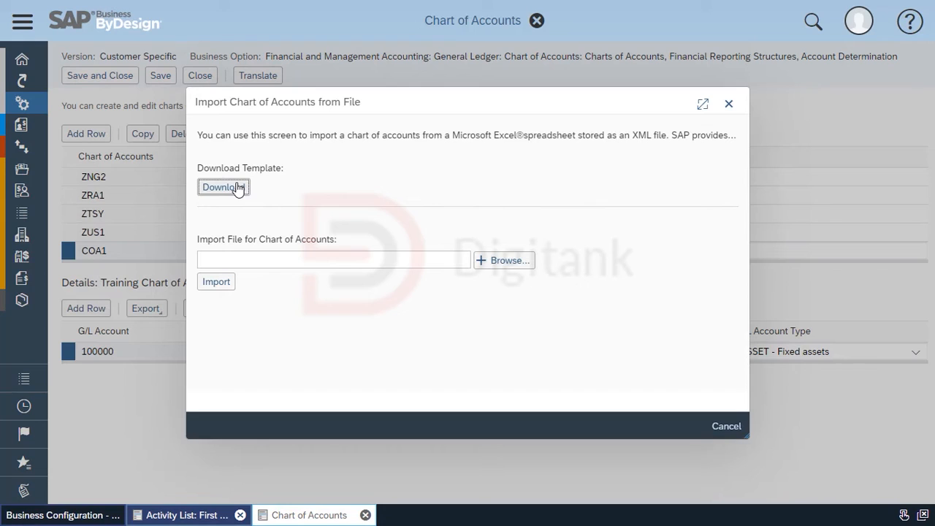
left_click(237, 188)
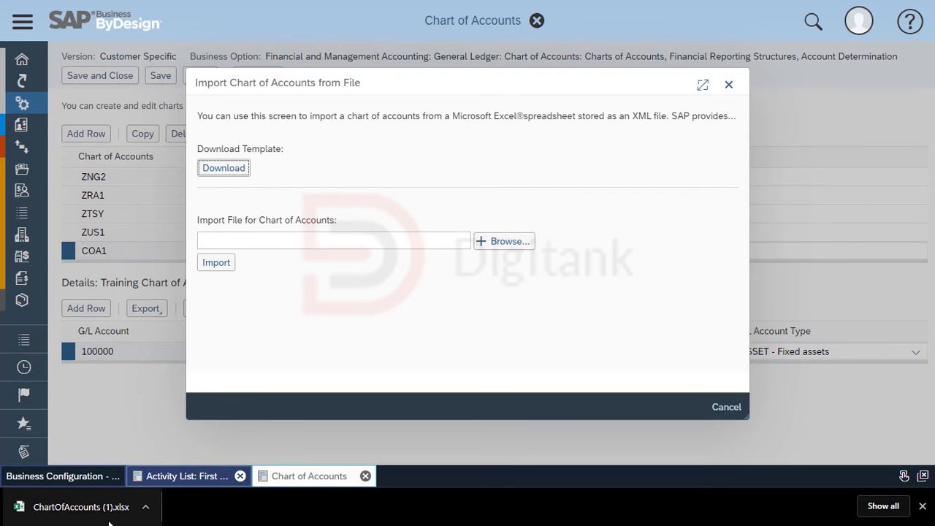
left_click(110, 521)
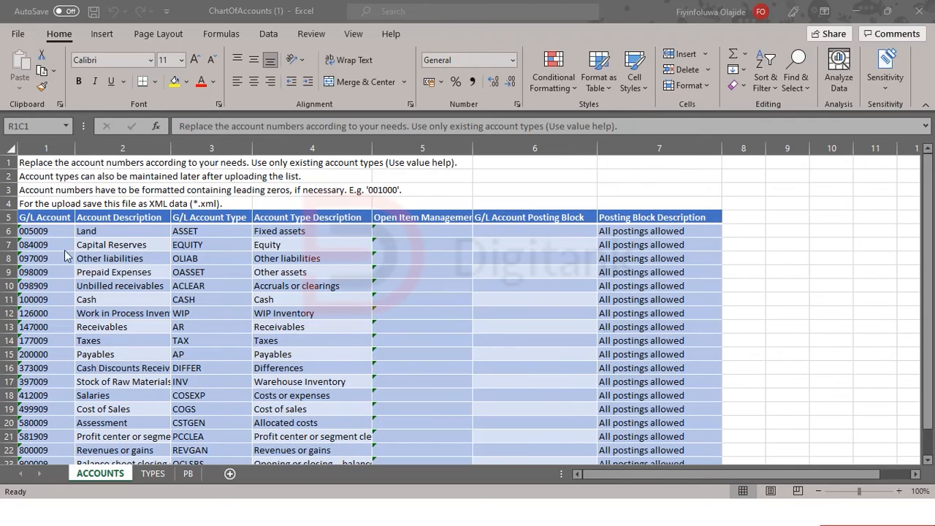
Examine the template's instructions, sample accounts and columns on the ACCOUNTS sheet, and the TYPES and PB reference sheets
scroll(86, 254, "down", 1)
scroll(86, 254, "down", 1)
scroll(85, 255, "up", 2)
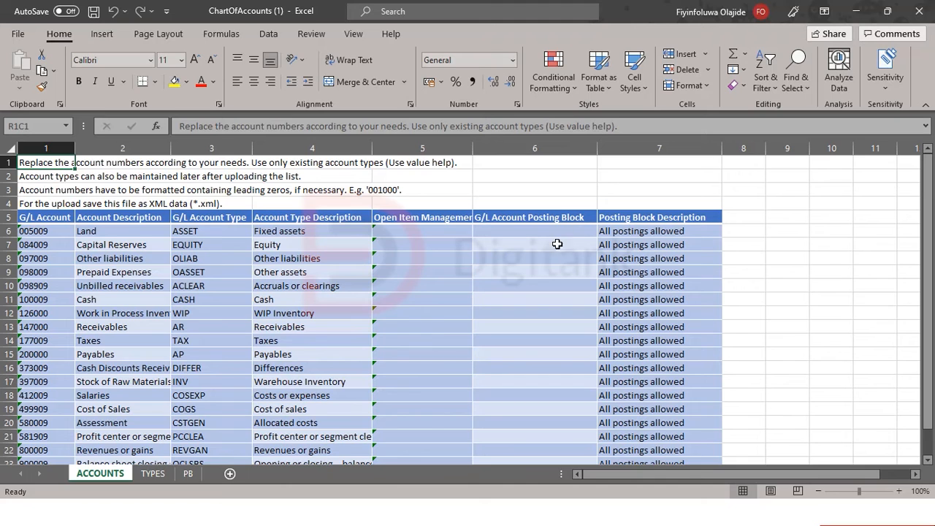
left_click(152, 473)
left_click(188, 473)
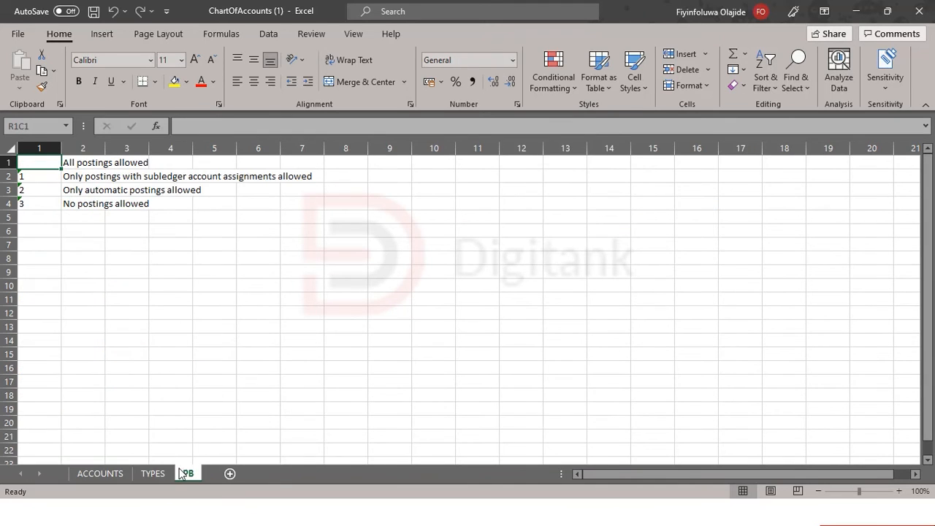
left_click(100, 473)
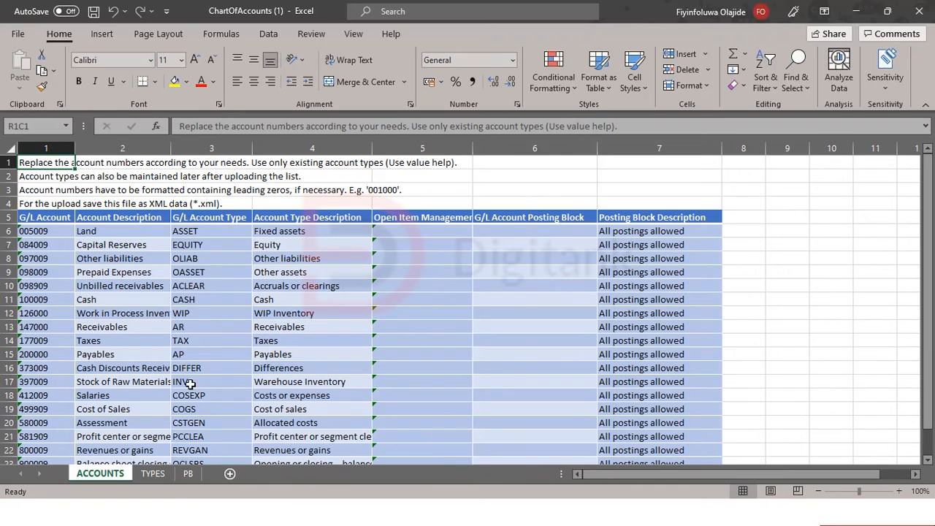
scroll(106, 253, "down", 1)
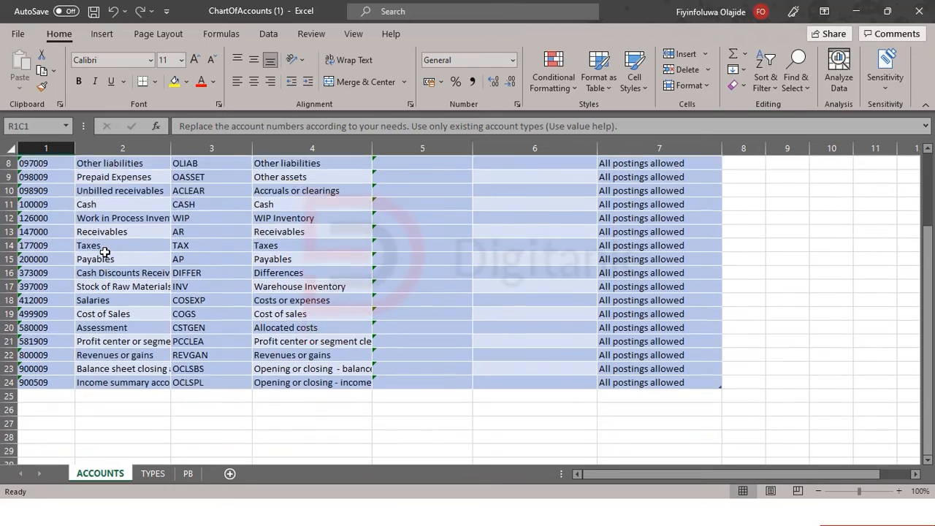
scroll(106, 248, "up", 3)
Save the template workbook in Downloads as XML Data (*.xml) under the name "ChartOfAccounts (1)", accepting the loss of worksheet features
left_click(19, 35)
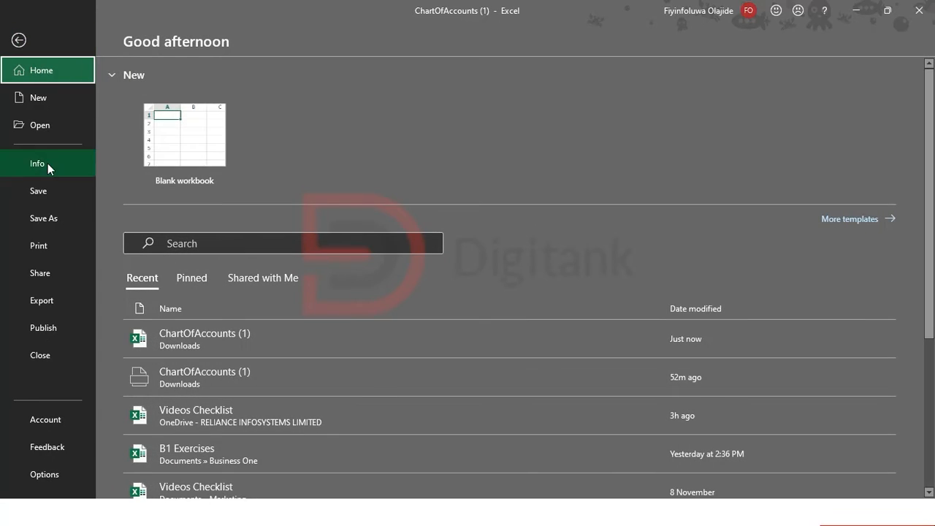
left_click(45, 216)
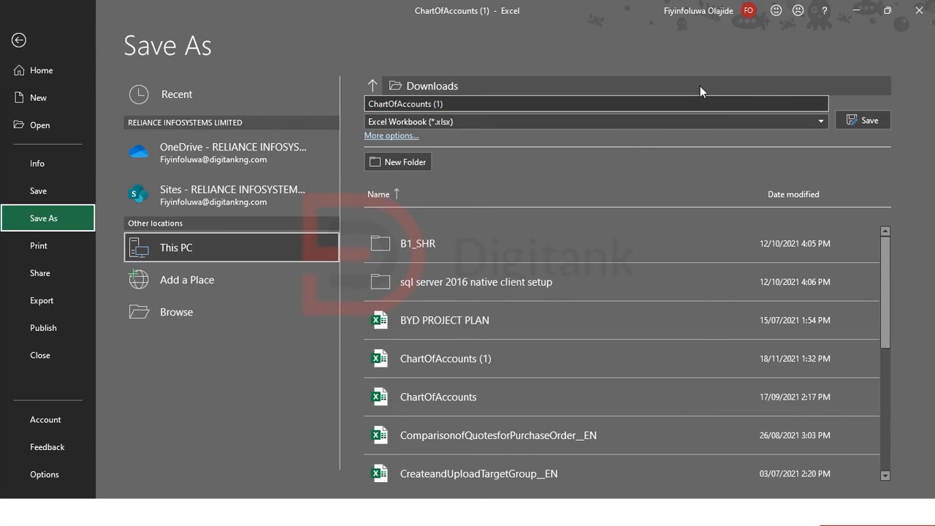
left_click(705, 19)
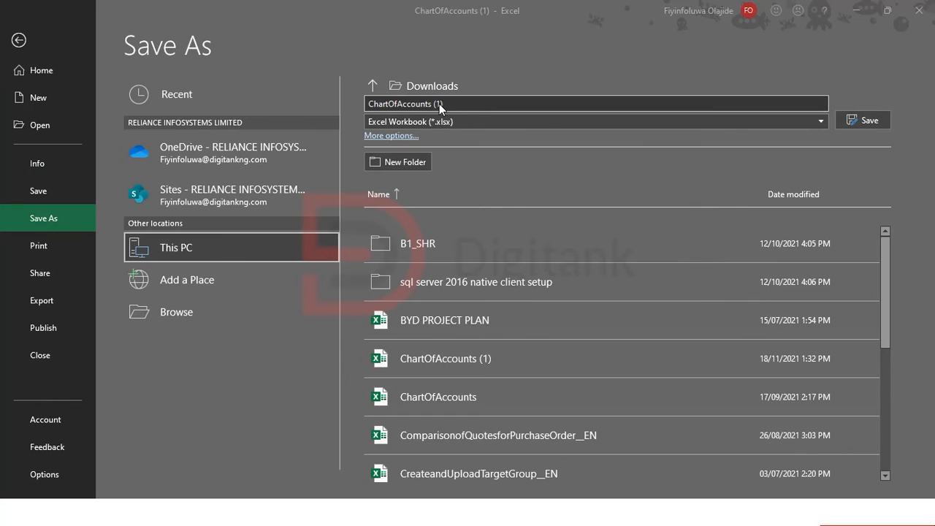
left_click(455, 121)
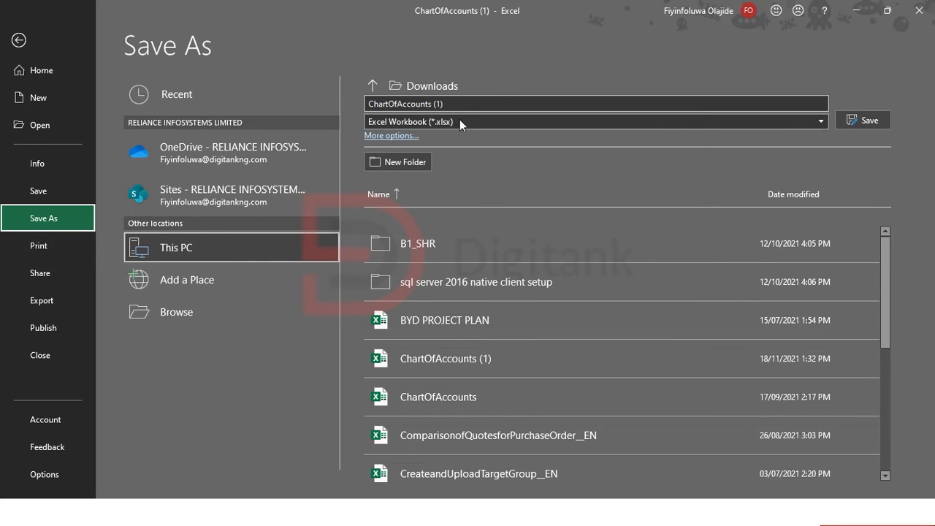
left_click(469, 120)
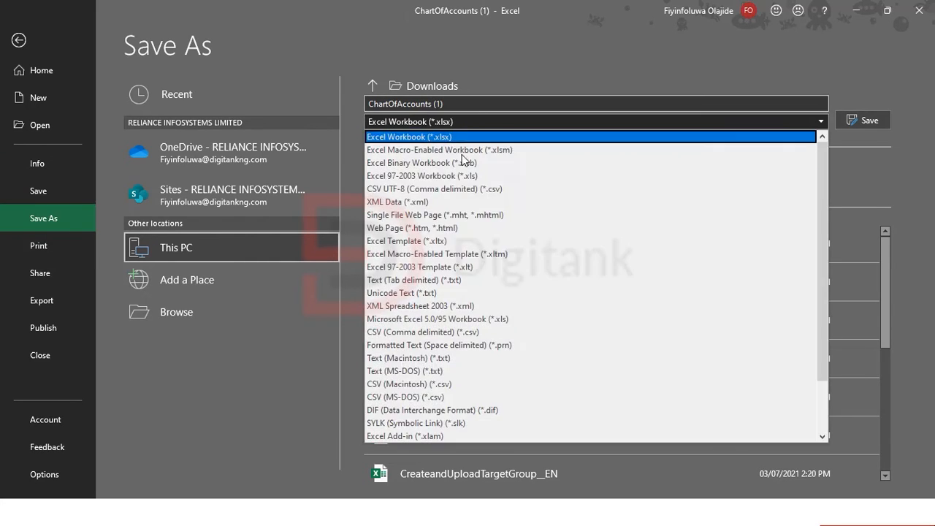
left_click(441, 201)
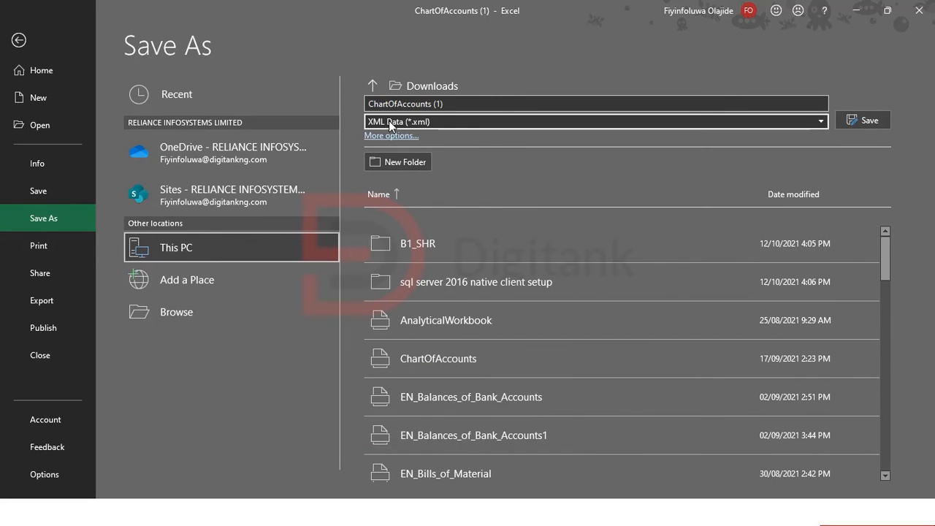
left_click(866, 121)
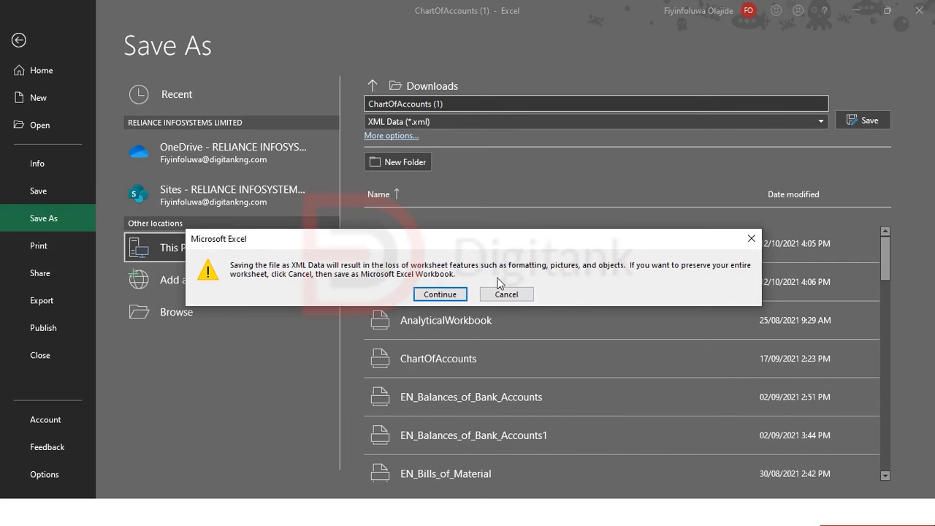
left_click(440, 294)
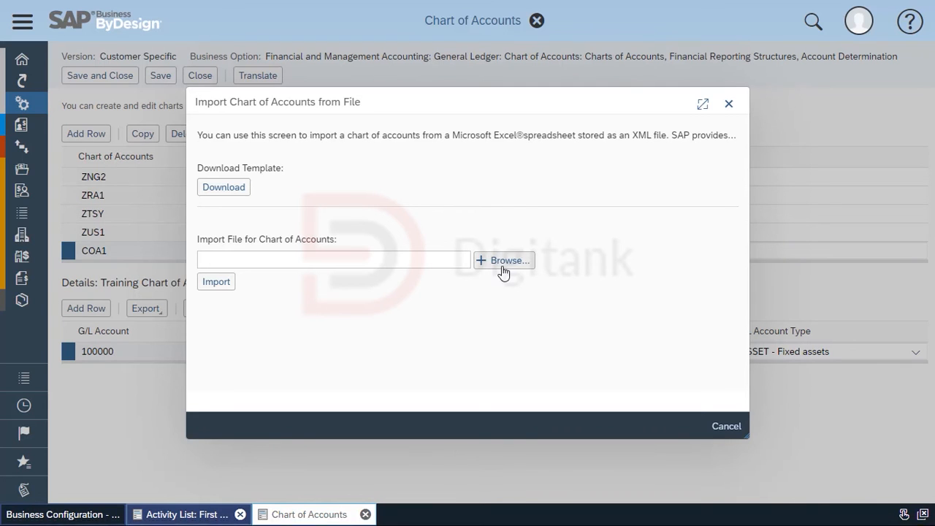
Back in SAP Business ByDesign, import "ChartOfAccounts (1).xml" from Downloads into the Training Chart of Accounts and save the entries
left_click(504, 262)
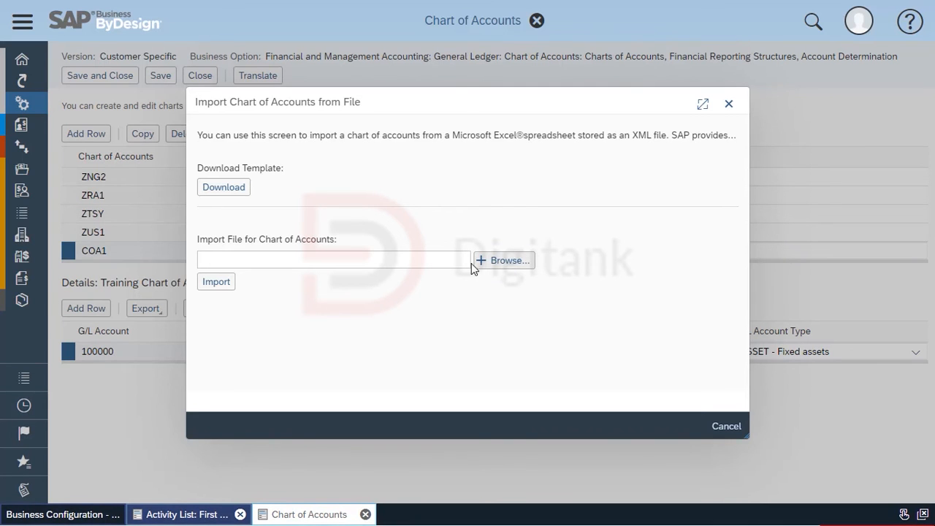
left_click(154, 118)
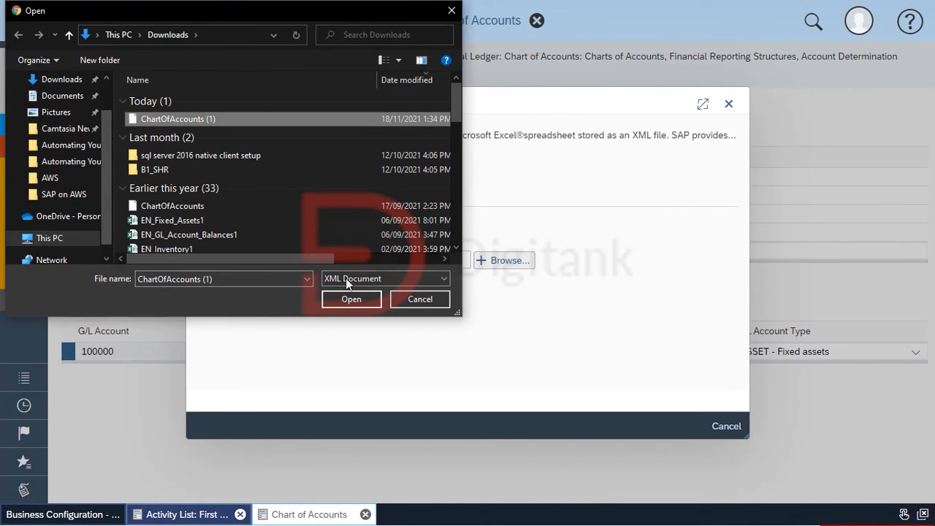
left_click(367, 299)
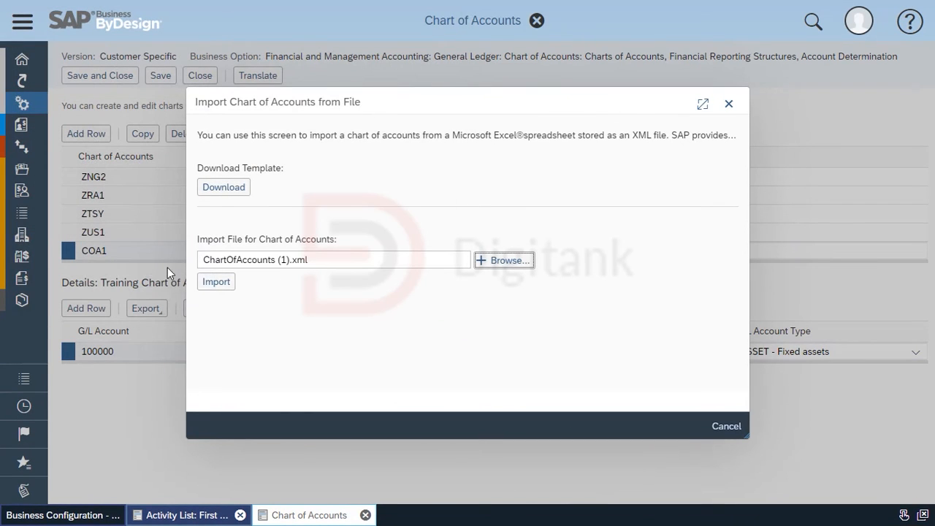
left_click(214, 283)
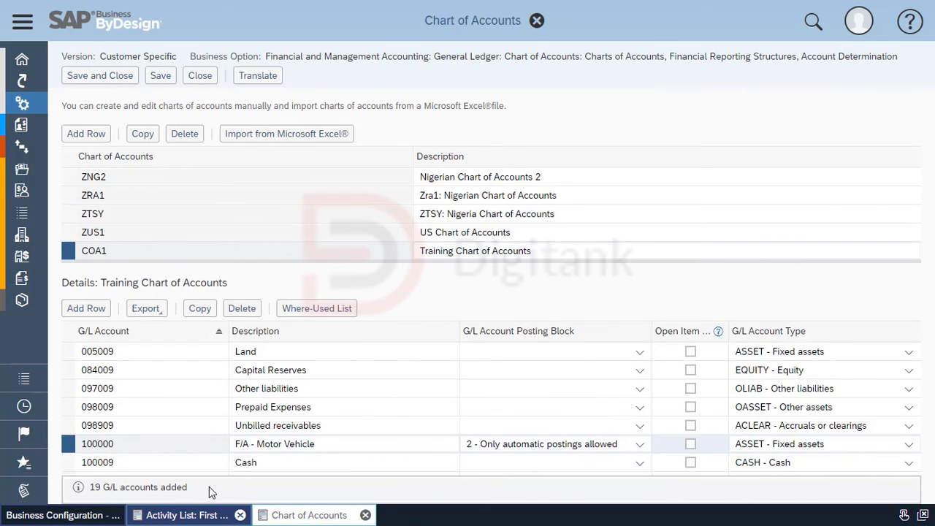
left_click(161, 79)
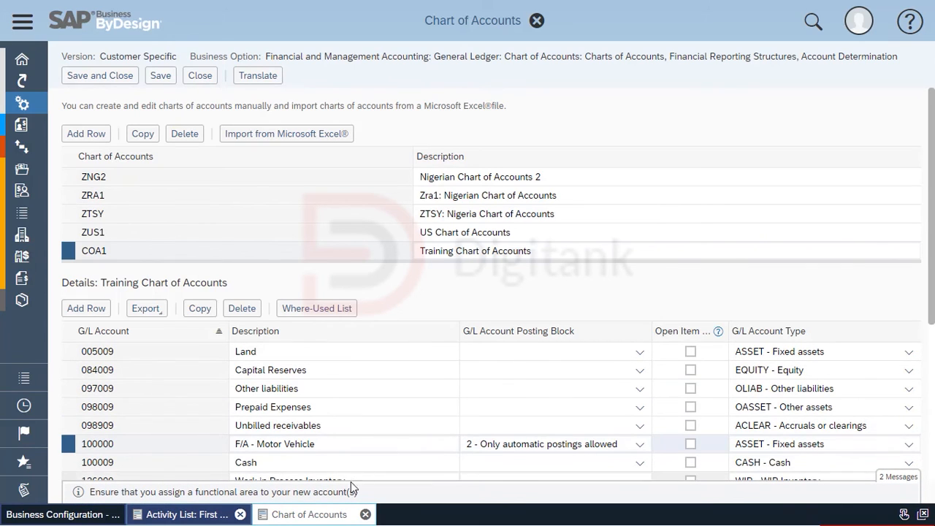
mouse_move(380, 493)
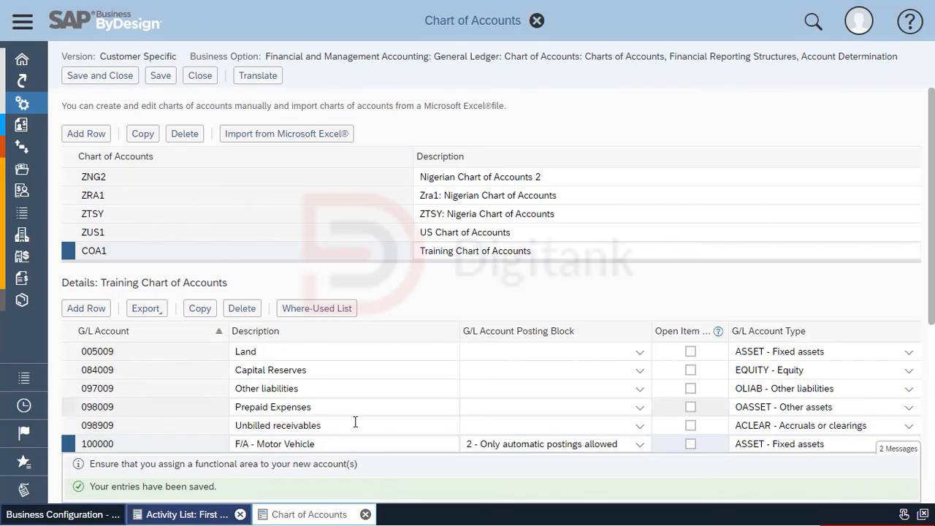
Close the chart of accounts, its configuration activity and the First Implementation activity list to return to the implementation projects
left_click(200, 75)
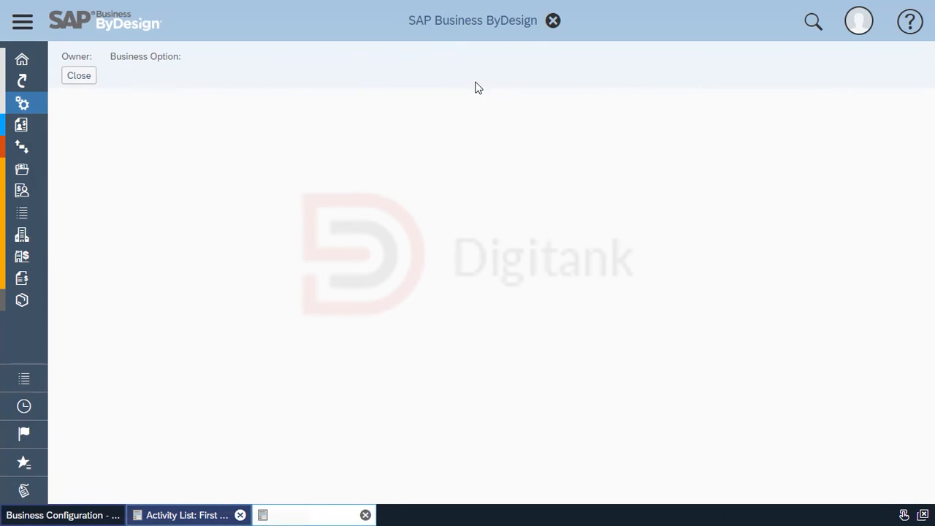
left_click(86, 77)
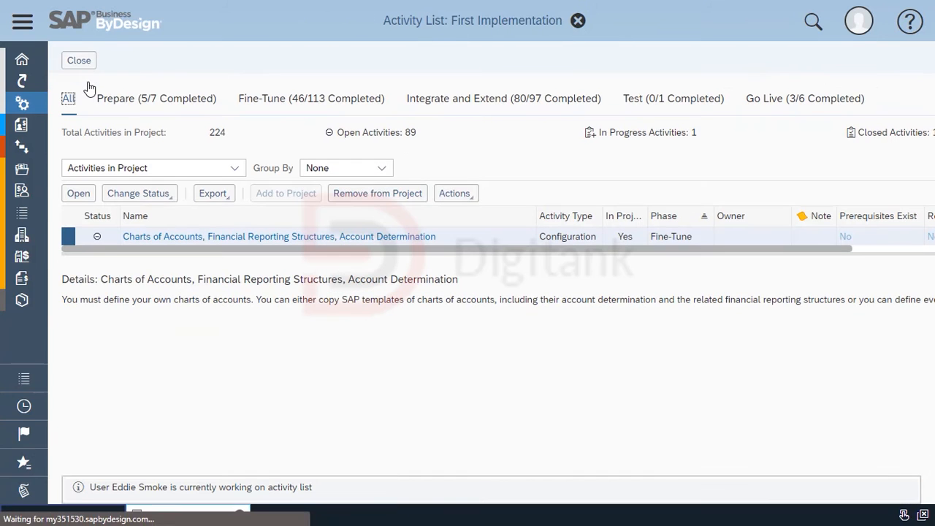
left_click(88, 60)
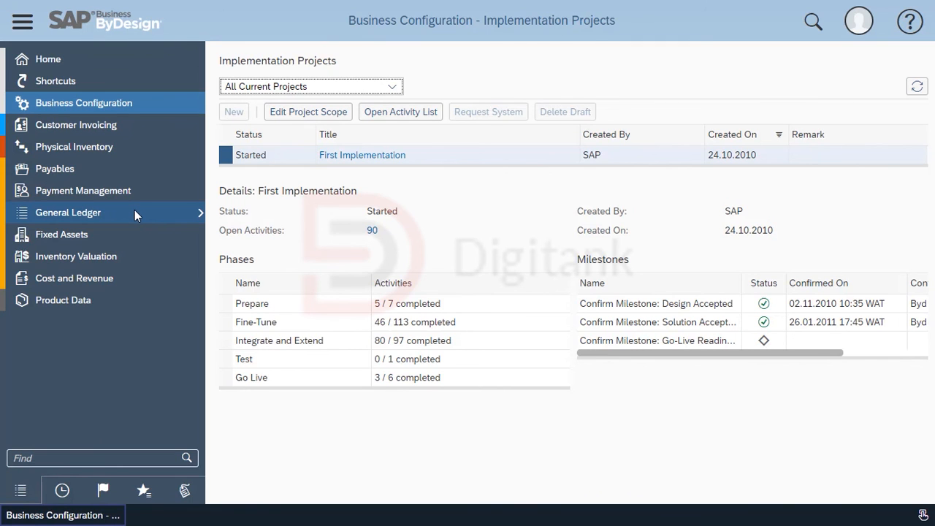
In the General Ledger work center, list the general ledger accounts for company ID 210 and set of books ID ZNG1
mouse_move(136, 212)
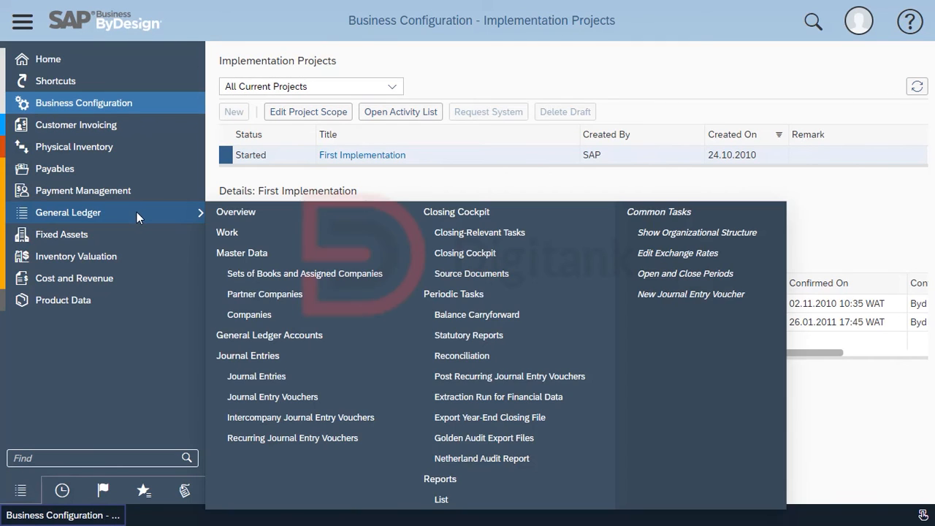
left_click(258, 336)
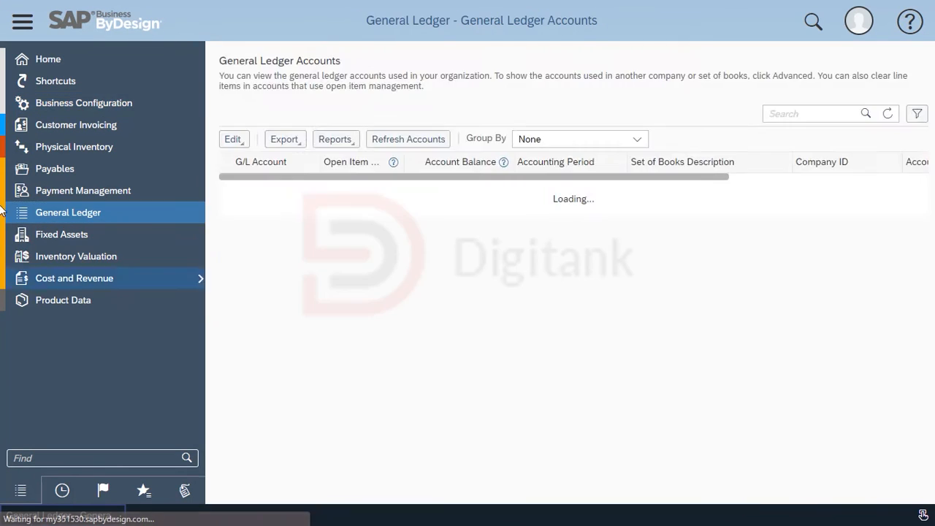
left_click(917, 113)
left_click(777, 181)
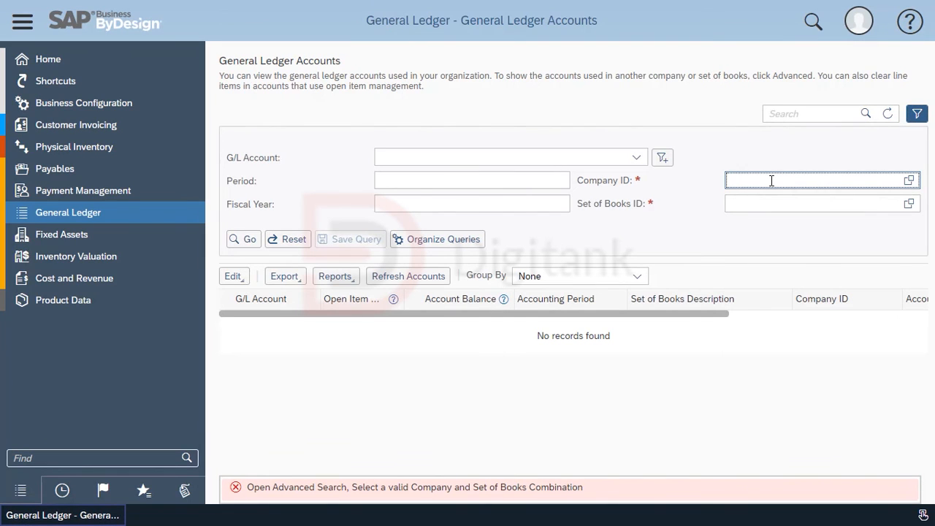
type("210")
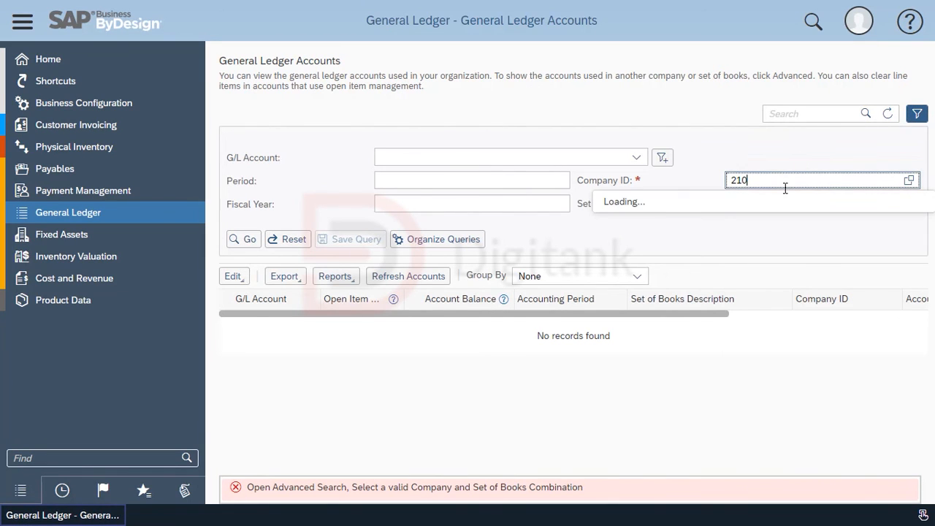
left_click(790, 203)
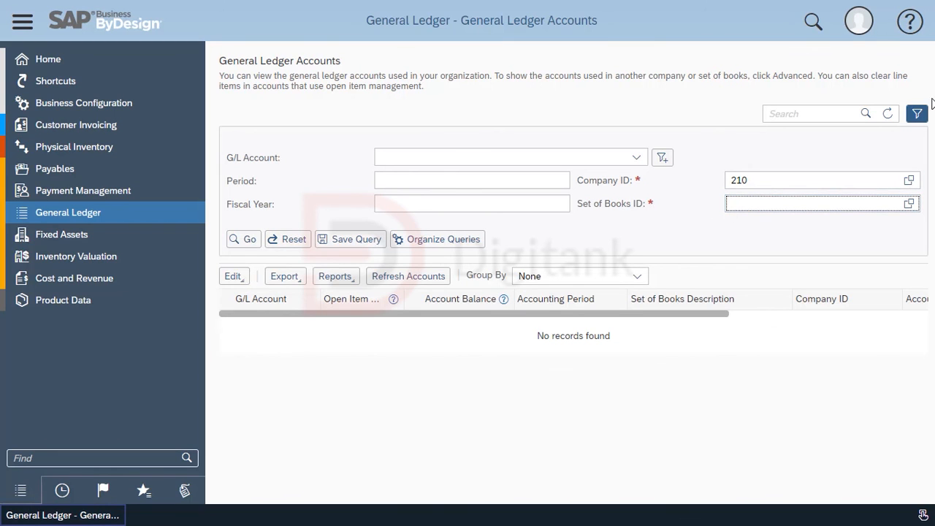
left_click(909, 203)
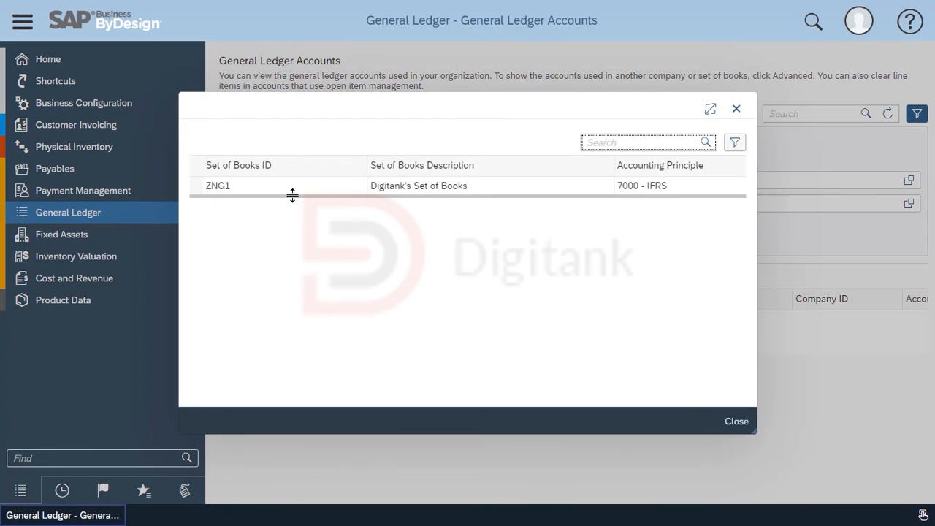
left_click(292, 190)
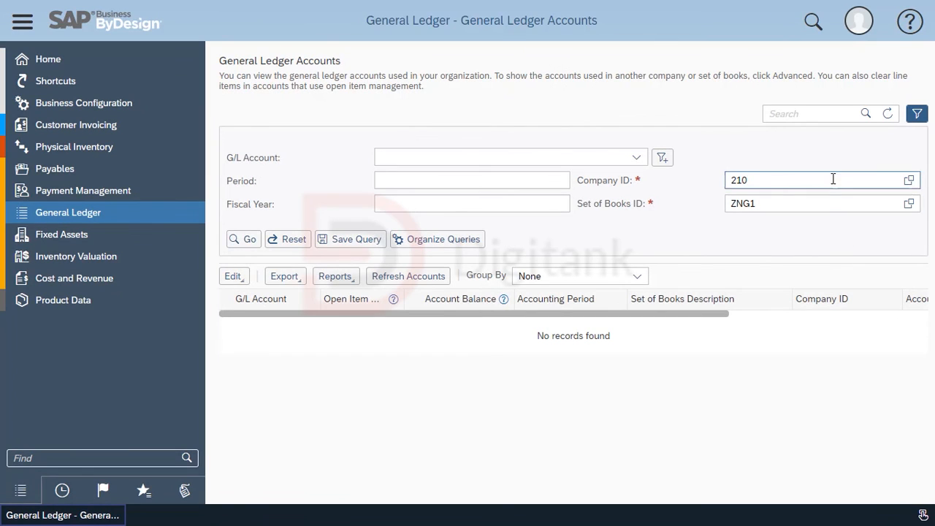
left_click(249, 241)
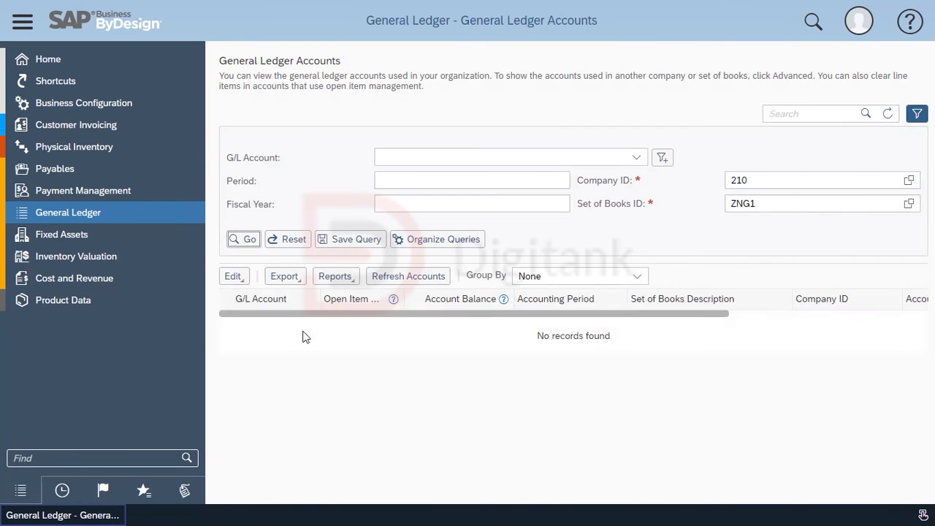
scroll(316, 272, "down", 3)
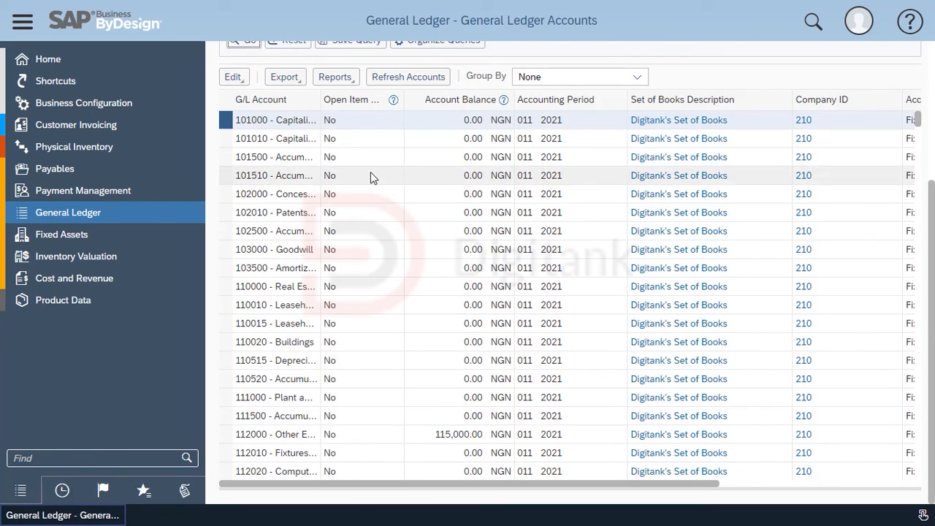
Open the Chart of Accounts editor from the general ledger accounts, examine the Austrian chart's accounts, and close the editor
left_click(231, 77)
left_click(248, 119)
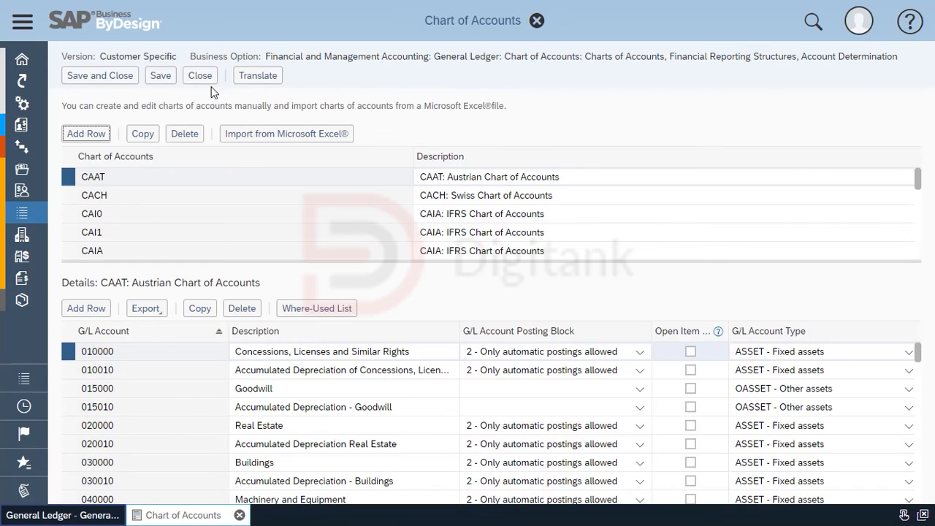
scroll(307, 244, "down", 5)
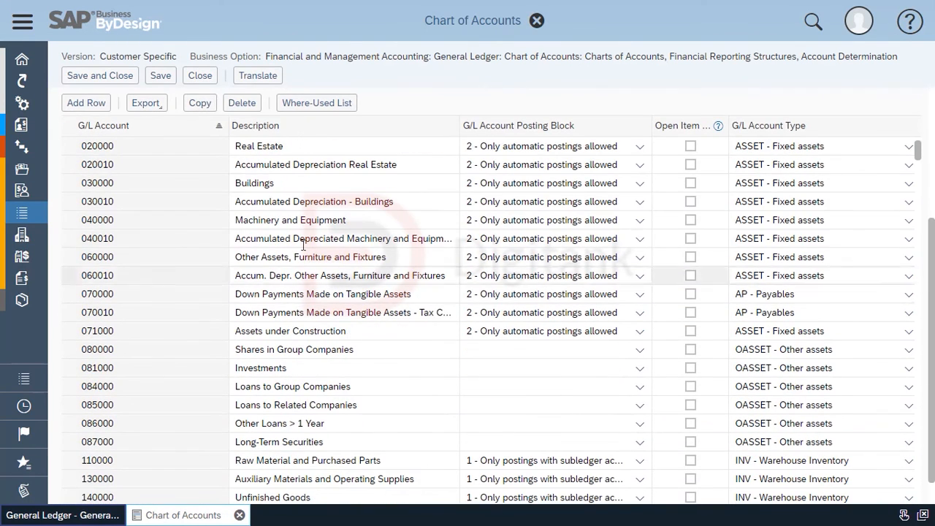
left_click(200, 76)
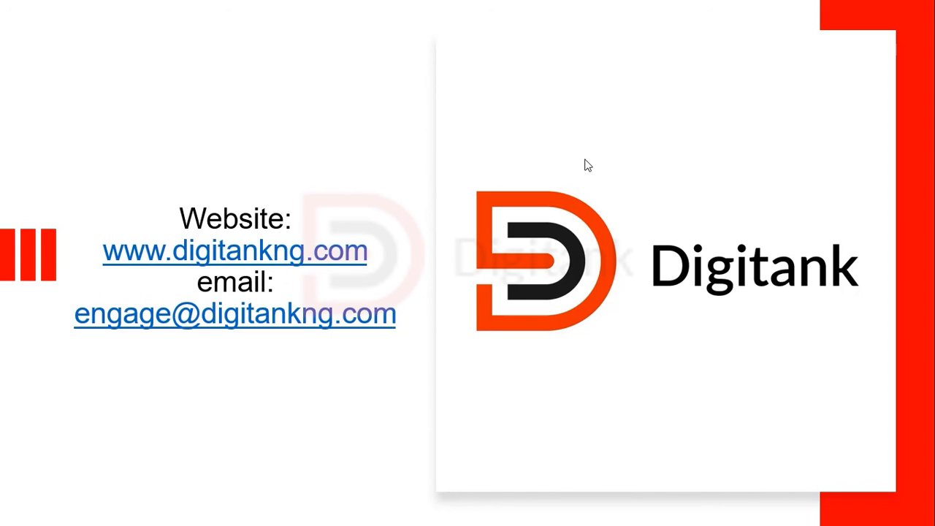
left_click(446, 178)
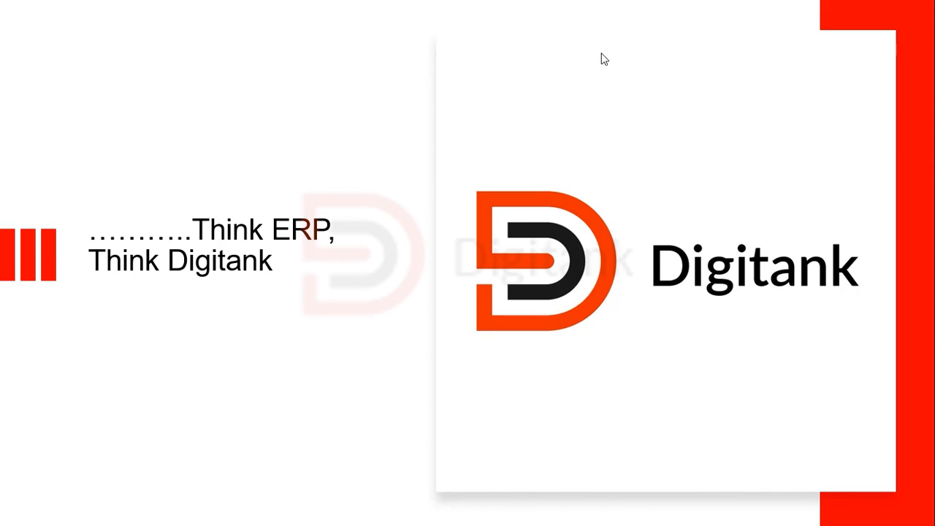